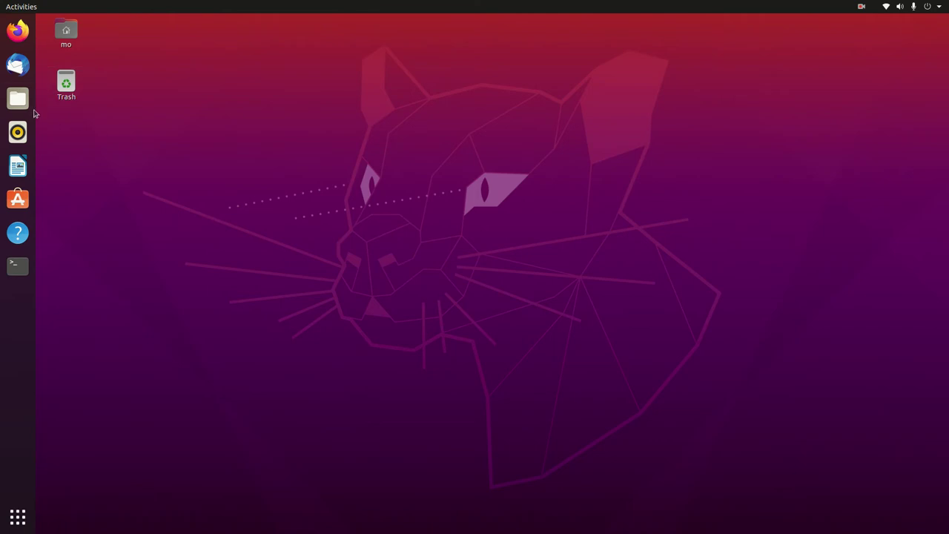
Step: In the file manager, browse from the computer's root to the /opt/ros/noetic/ros_ws/src folder
{"action": "left_click", "coordinate": [18, 100]}
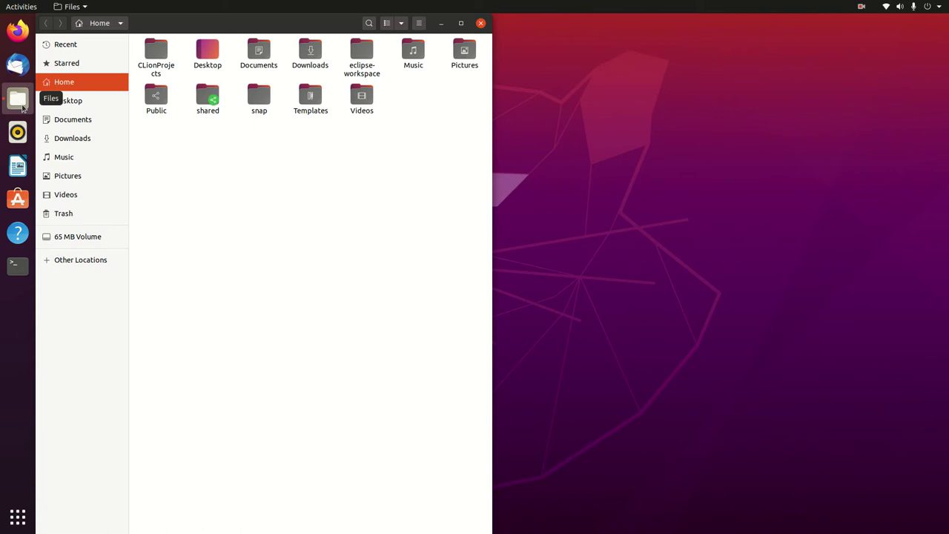
{"action": "left_click", "coordinate": [71, 263]}
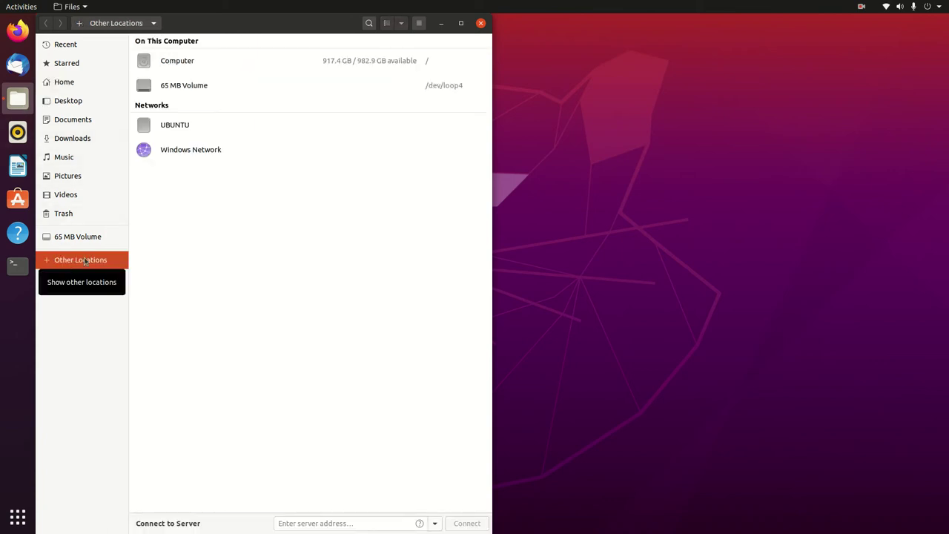
{"action": "left_click", "coordinate": [185, 65]}
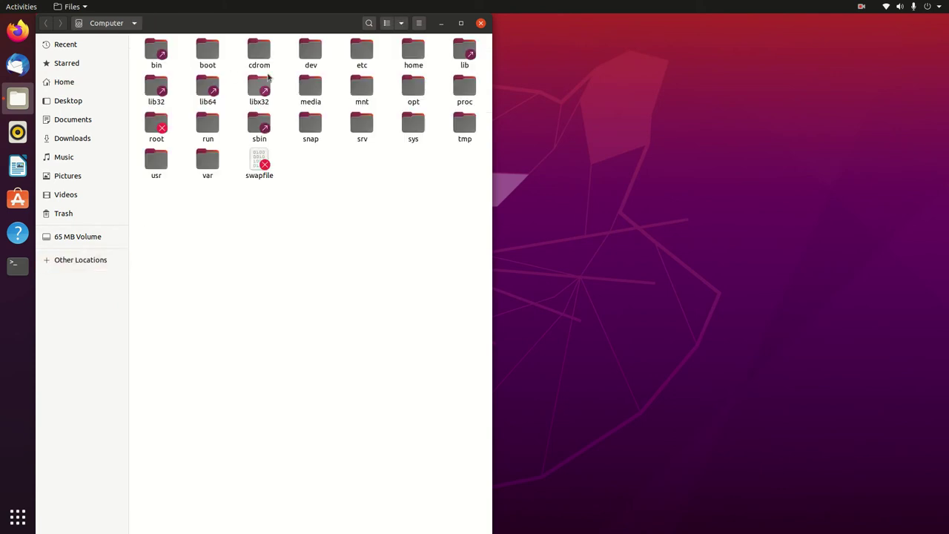
{"action": "double_click", "coordinate": [413, 87]}
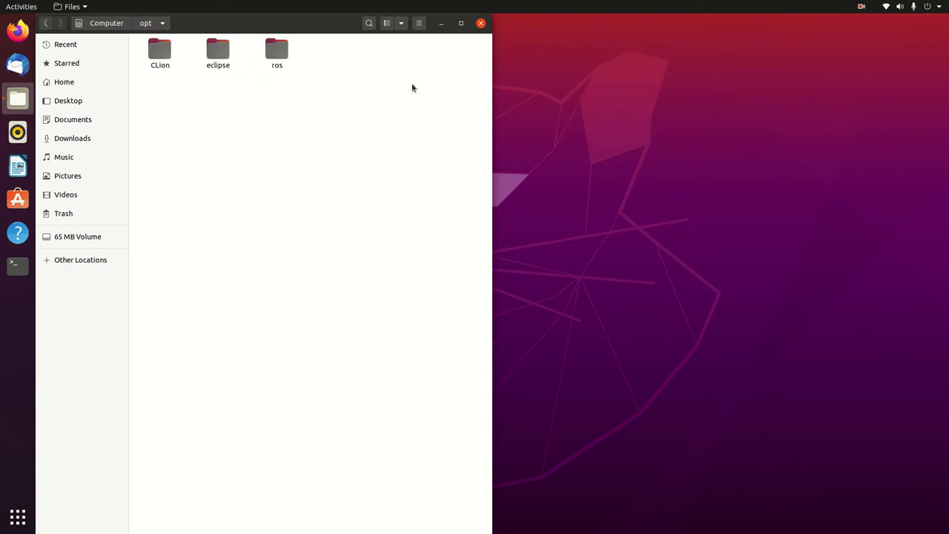
{"action": "double_click", "coordinate": [279, 53]}
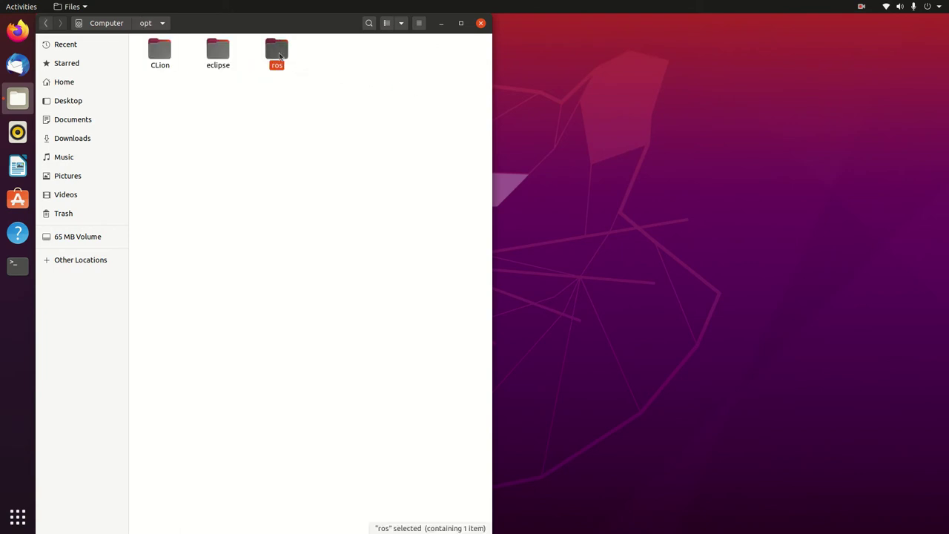
{"action": "left_click", "coordinate": [176, 55]}
{"action": "double_click", "coordinate": [177, 55]}
{"action": "left_click", "coordinate": [364, 57]}
{"action": "double_click", "coordinate": [365, 57]}
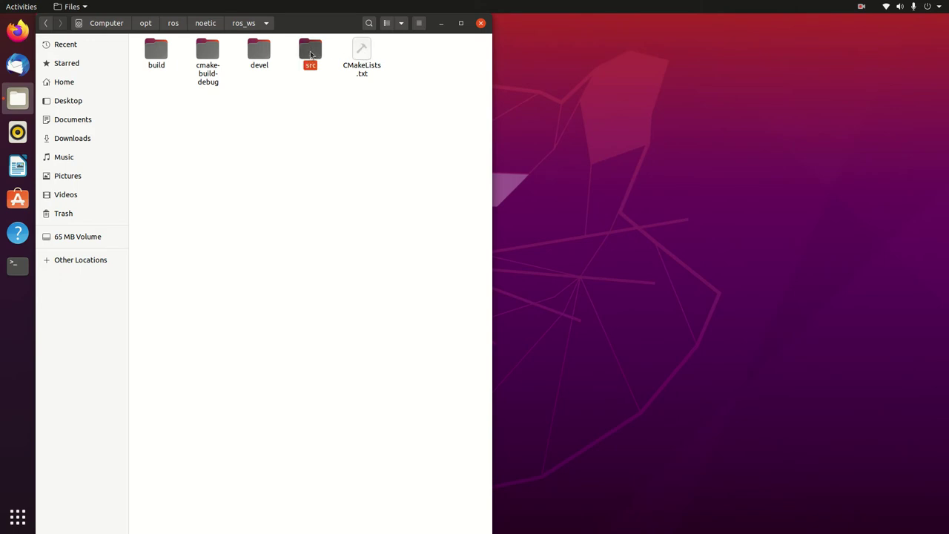
{"action": "double_click", "coordinate": [311, 54]}
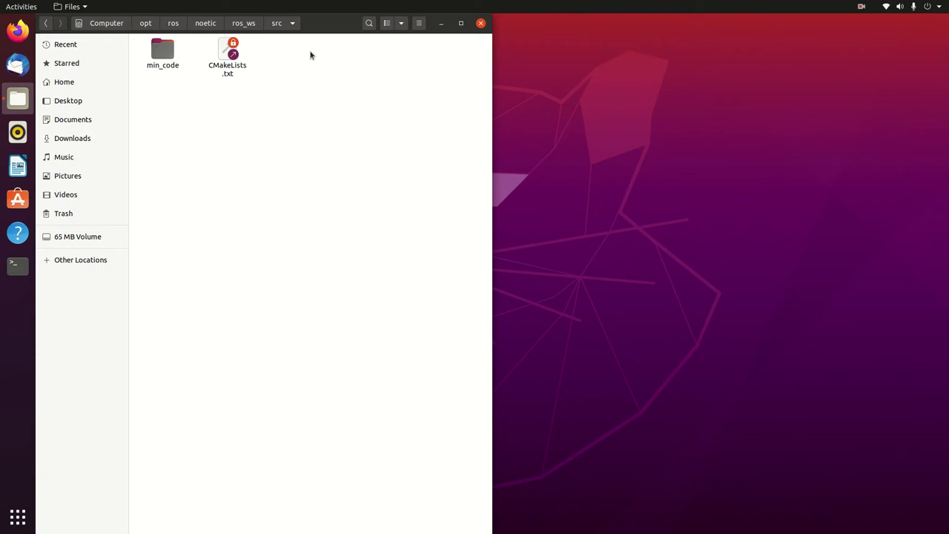
Step: Open a terminal in the src folder and tile its window to the right half of the desktop
{"action": "right_click", "coordinate": [311, 55]}
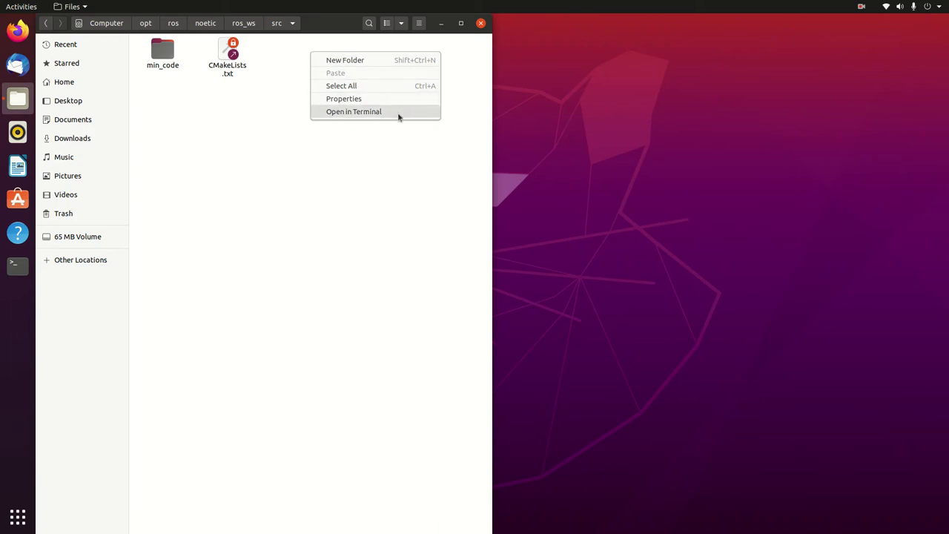
{"action": "left_click", "coordinate": [354, 112]}
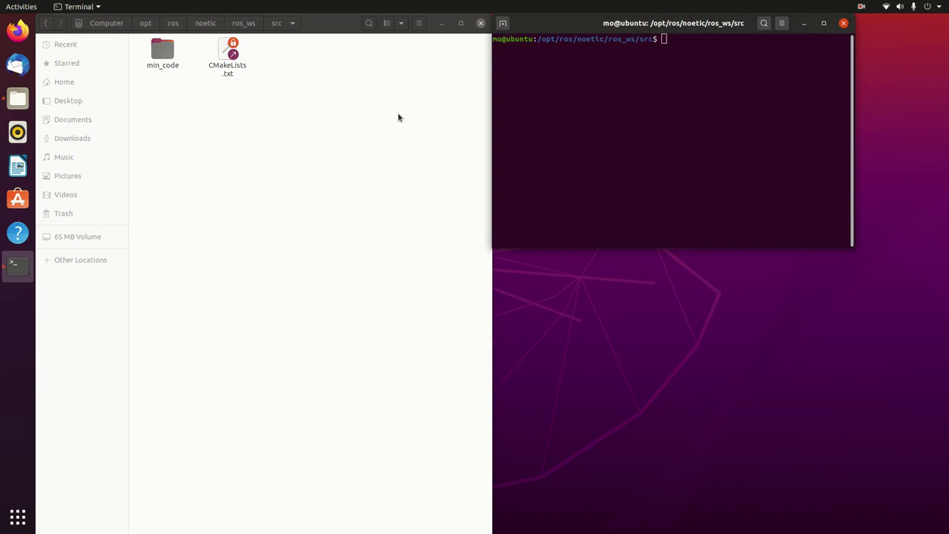
{"action": "key", "text": "super+Right"}
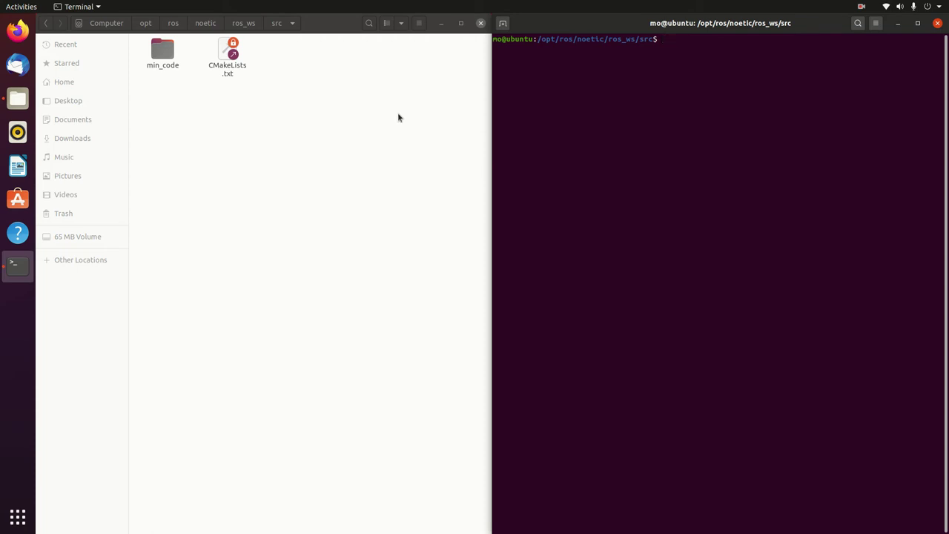
Step: Source the workspace environment from /opt/ros/noetic/ros_ws/devel/setup.bash in the terminal
{"action": "type", "text": "source /opt/ros/noetic/ros_ws"}
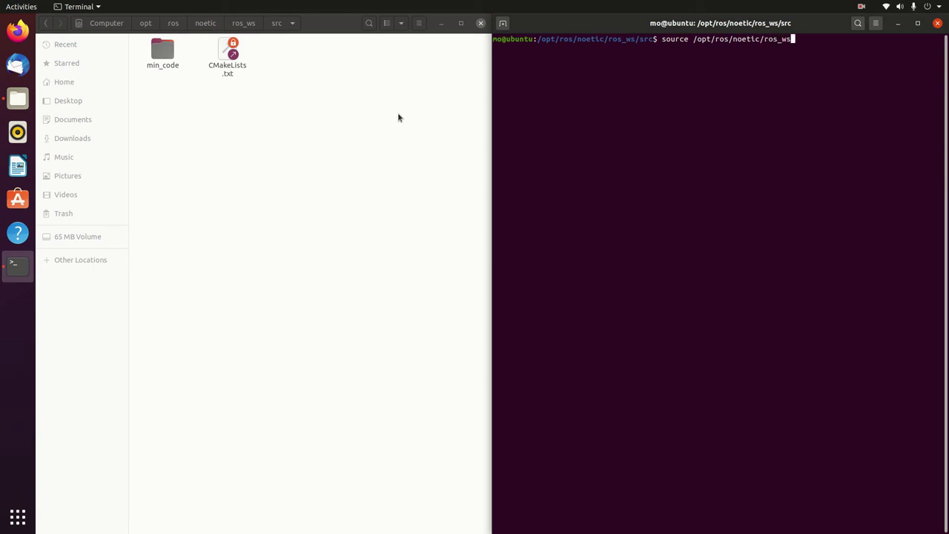
{"action": "type", "text": "/devel/setup.bash"}
{"action": "key", "text": "Return"}
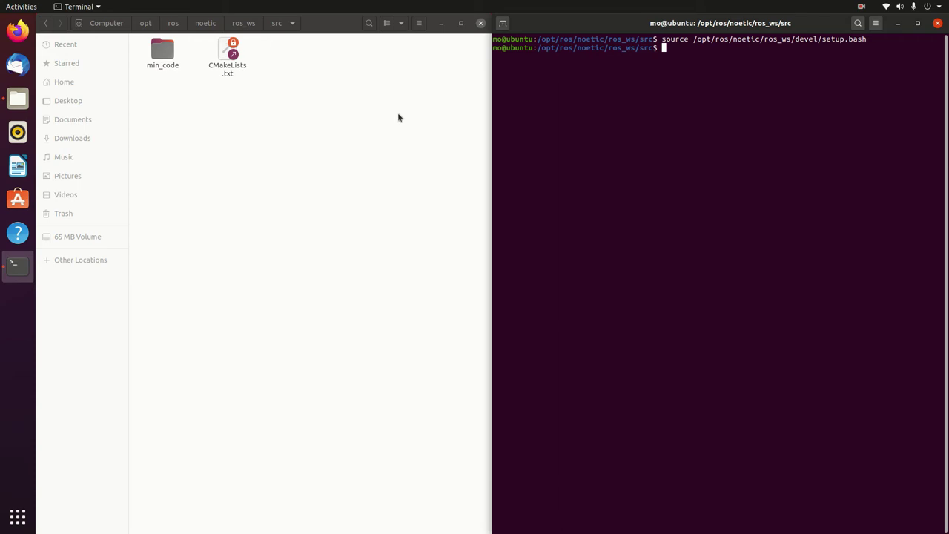
Step: Create a package named simulation with catkin_create_pkg and open its new folder in the file manager
{"action": "type", "text": "catkin_create_pkg"}
{"action": "type", "text": "simulat"}
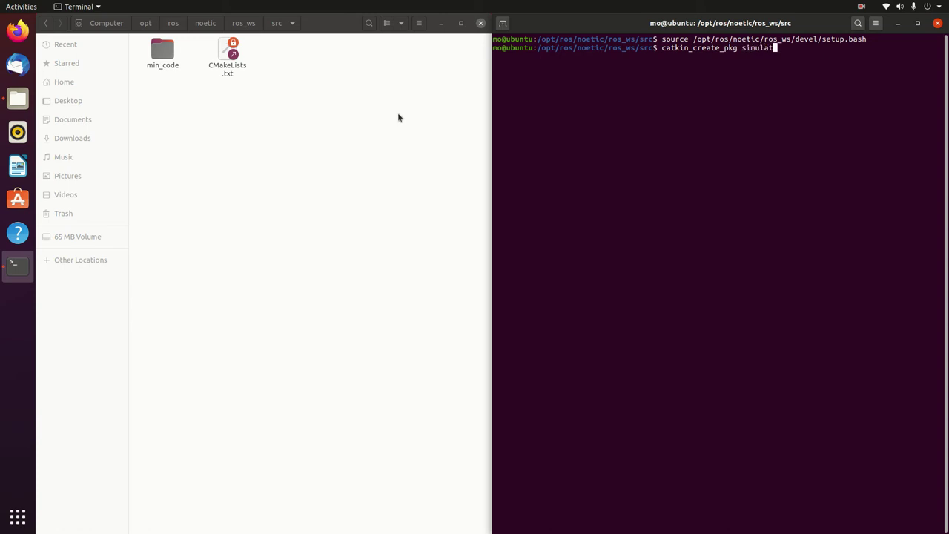
{"action": "type", "text": "ion"}
{"action": "key", "text": "Return"}
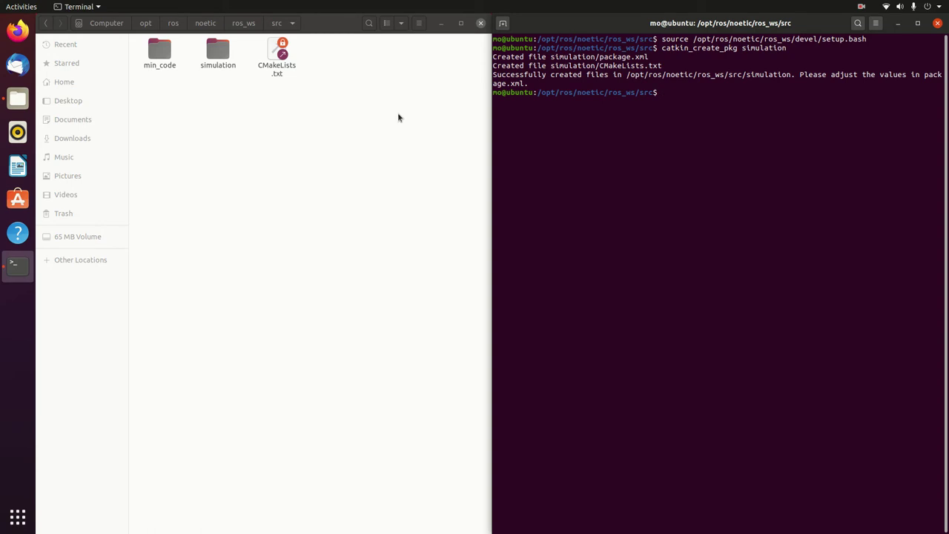
{"action": "left_click", "coordinate": [218, 49]}
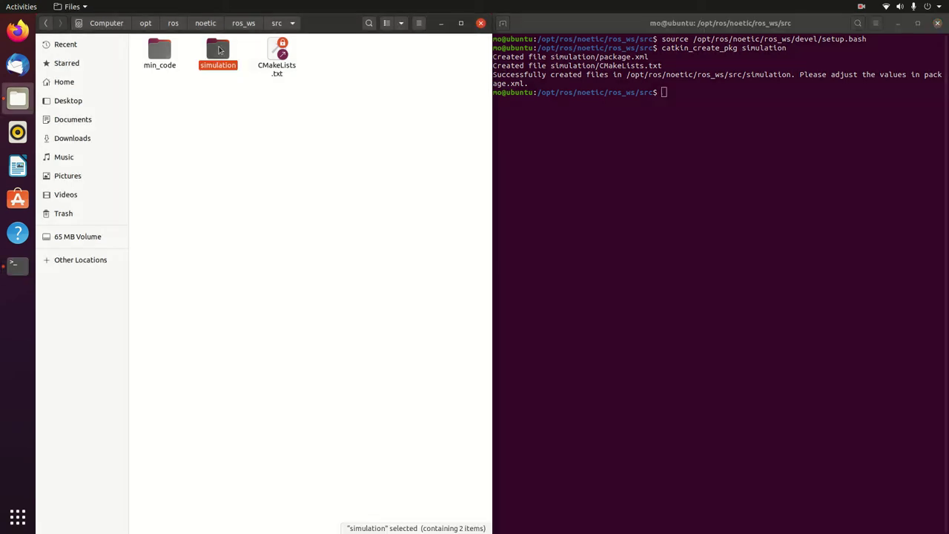
{"action": "double_click", "coordinate": [218, 49]}
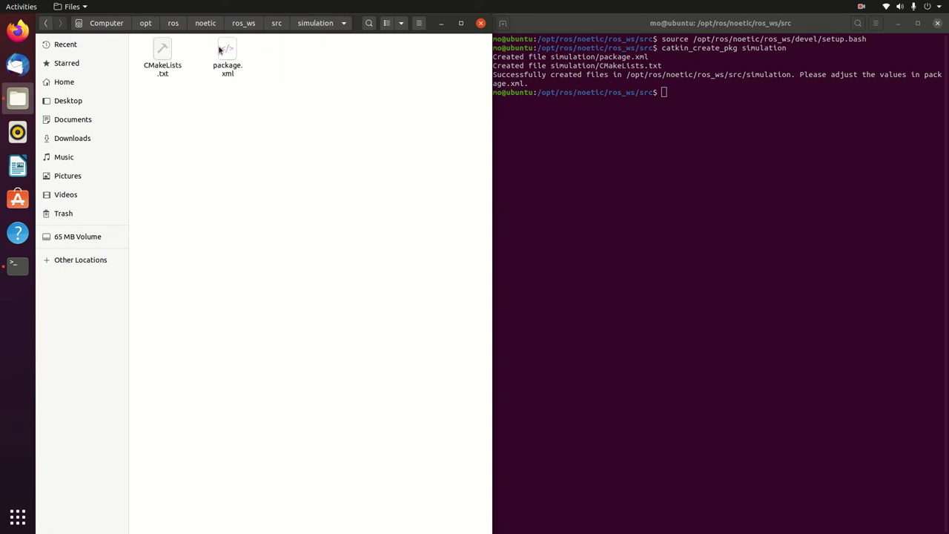
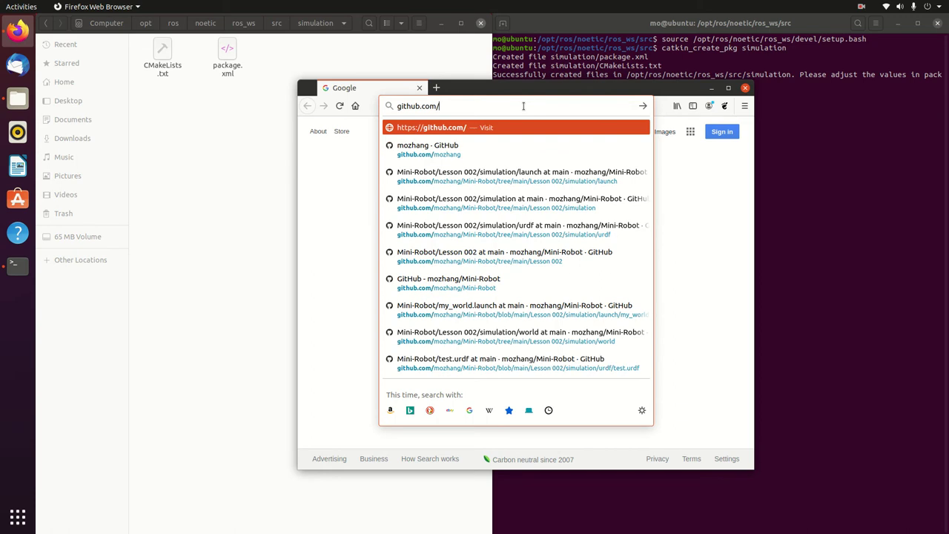
Step: Open the Mini-Robot author's GitHub profile in Firefox, accept the encrypted DNS notice and maximize the browser window
{"action": "type", "text": "mo"}
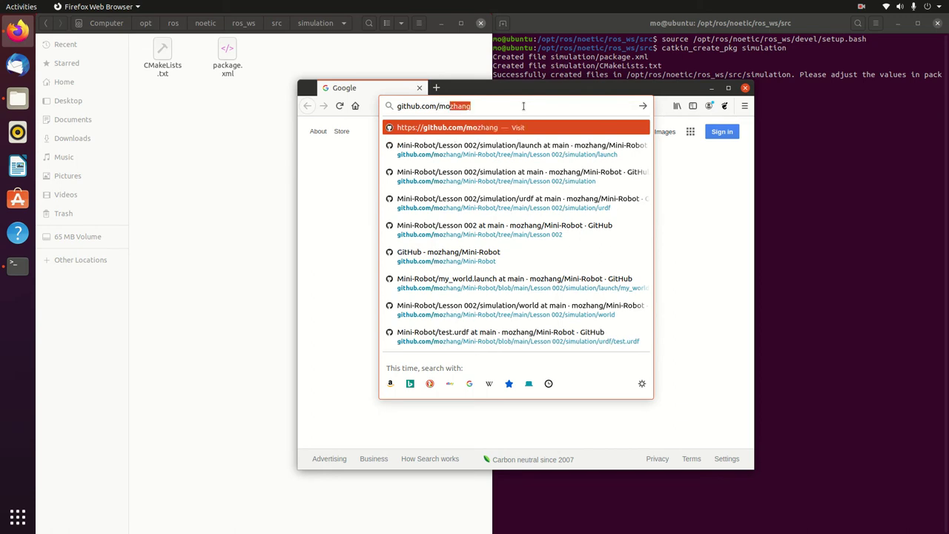
{"action": "key", "text": "Right"}
{"action": "key", "text": "Return"}
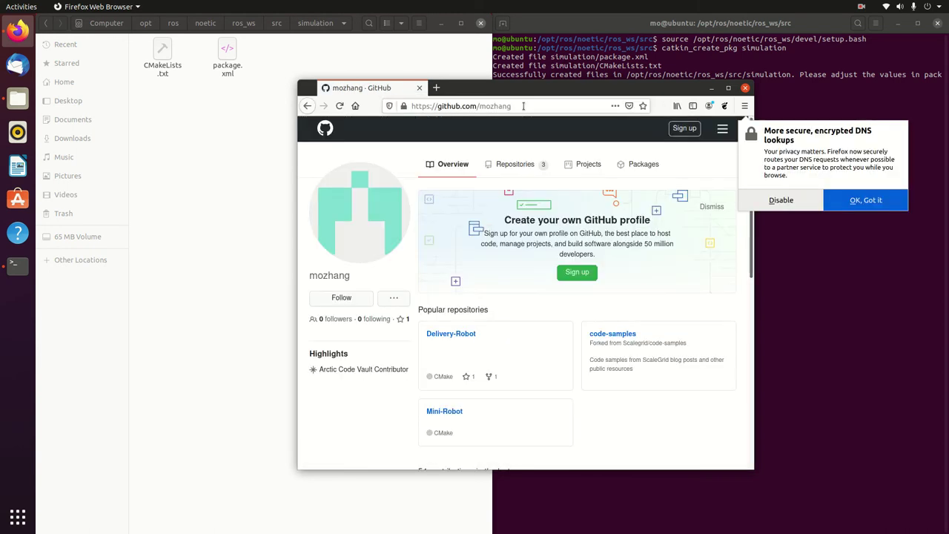
{"action": "left_click", "coordinate": [863, 197]}
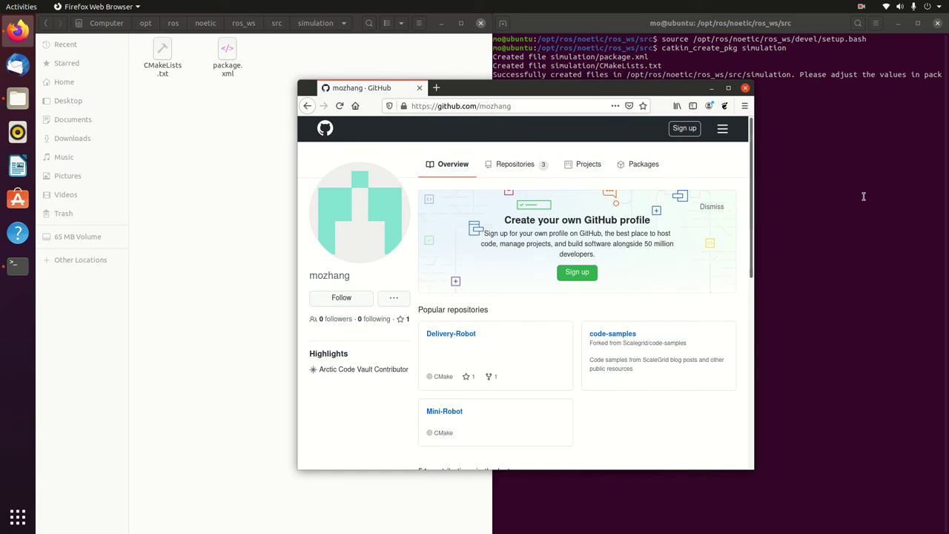
{"action": "double_click", "coordinate": [601, 89]}
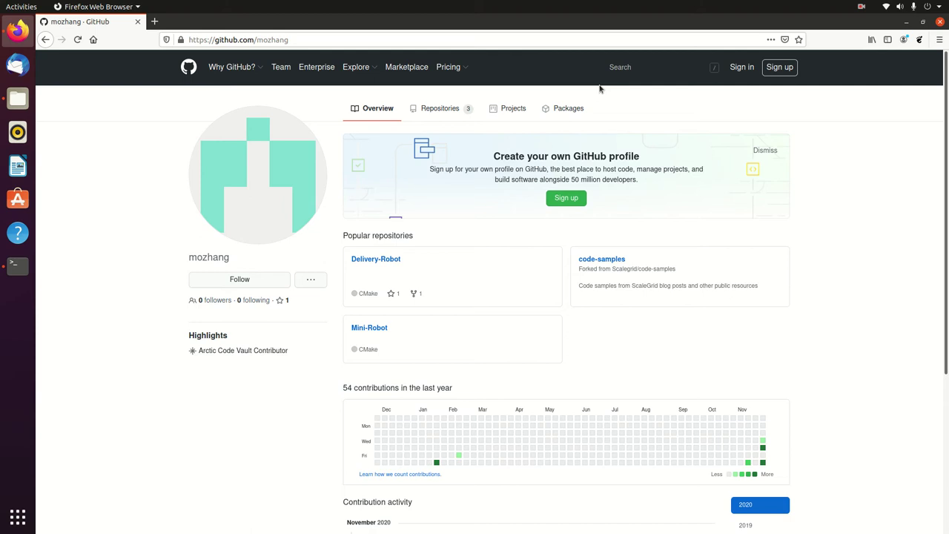
Step: Open Lesson 002/Part 1 - Test/simulation in the Mini-Robot repository and tile the browser beside the terminal
{"action": "left_click", "coordinate": [384, 330]}
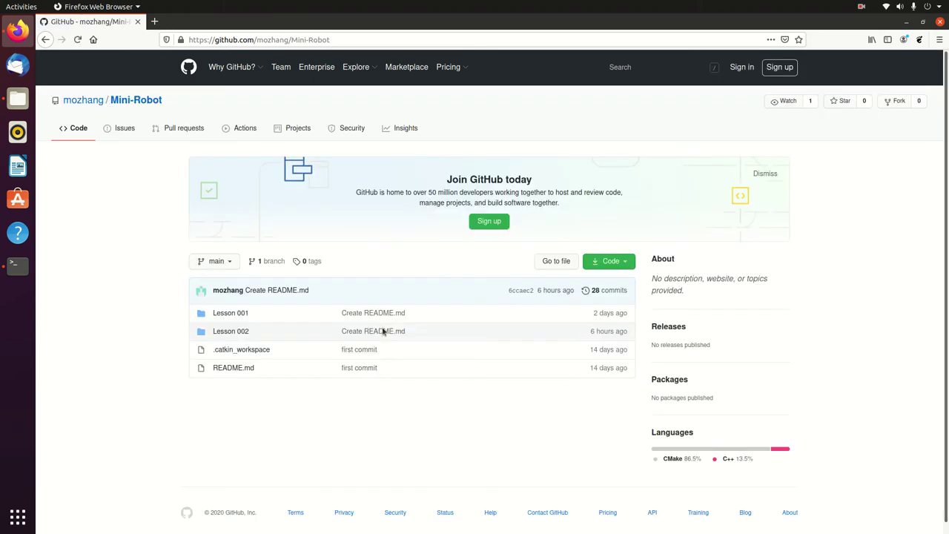
{"action": "left_click", "coordinate": [247, 331]}
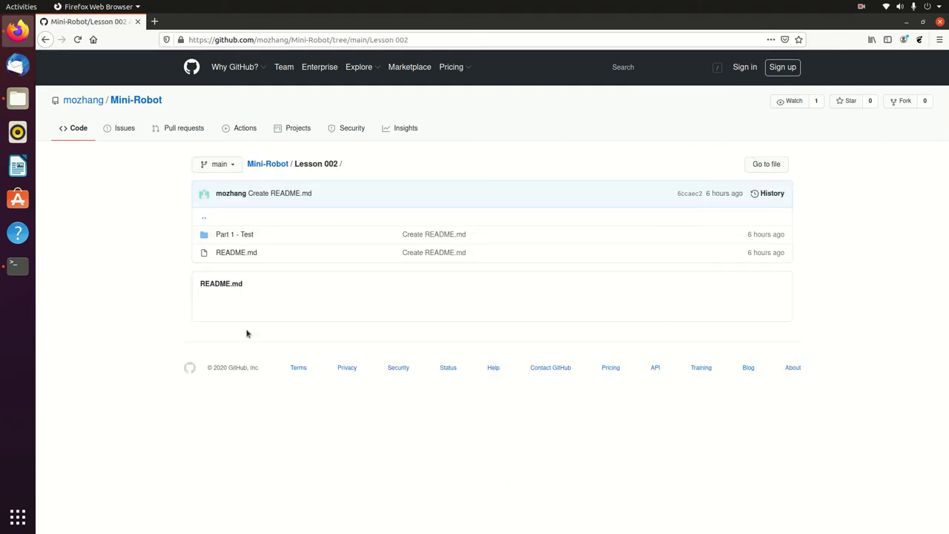
{"action": "left_click", "coordinate": [247, 235]}
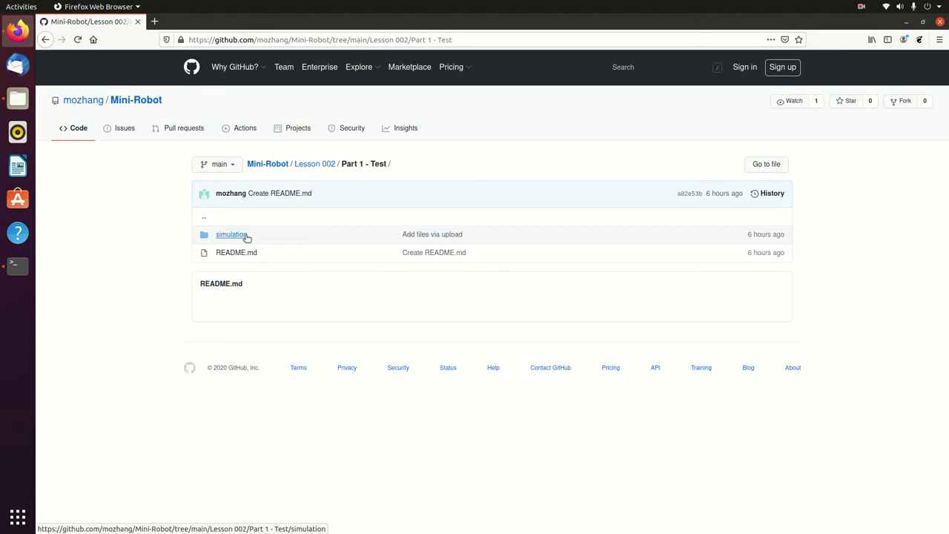
{"action": "left_click", "coordinate": [231, 235]}
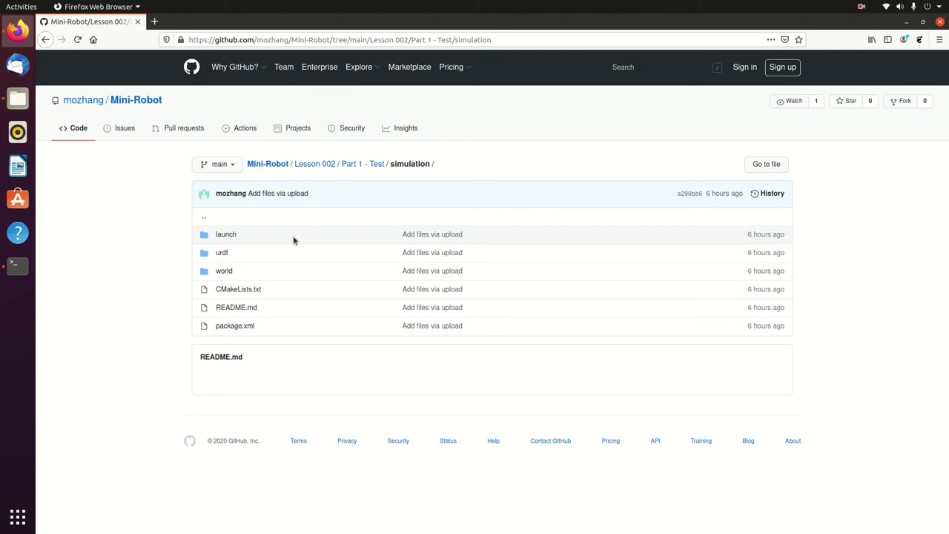
{"action": "key", "text": "super+Left"}
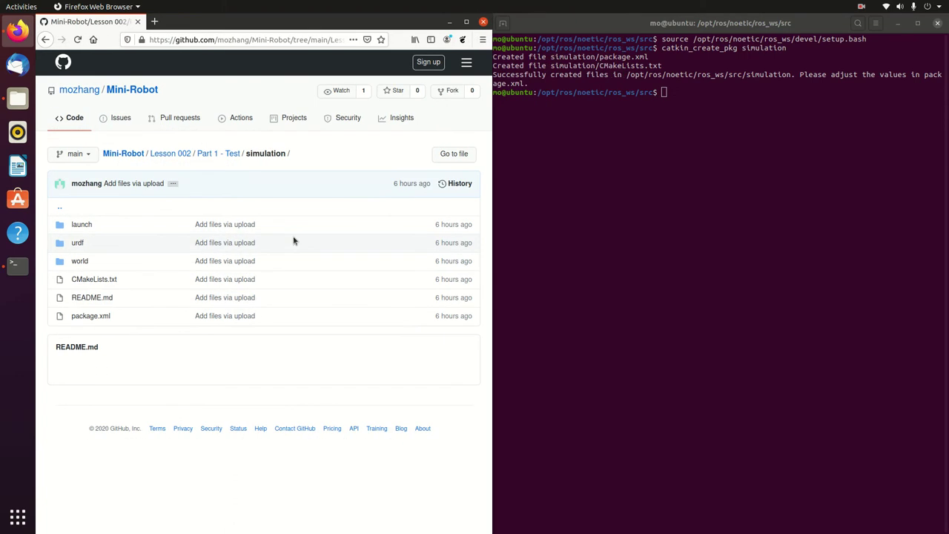
Step: Install subversion with apt in the terminal, entering the sudo password and agreeing to continue
{"action": "left_click", "coordinate": [709, 96]}
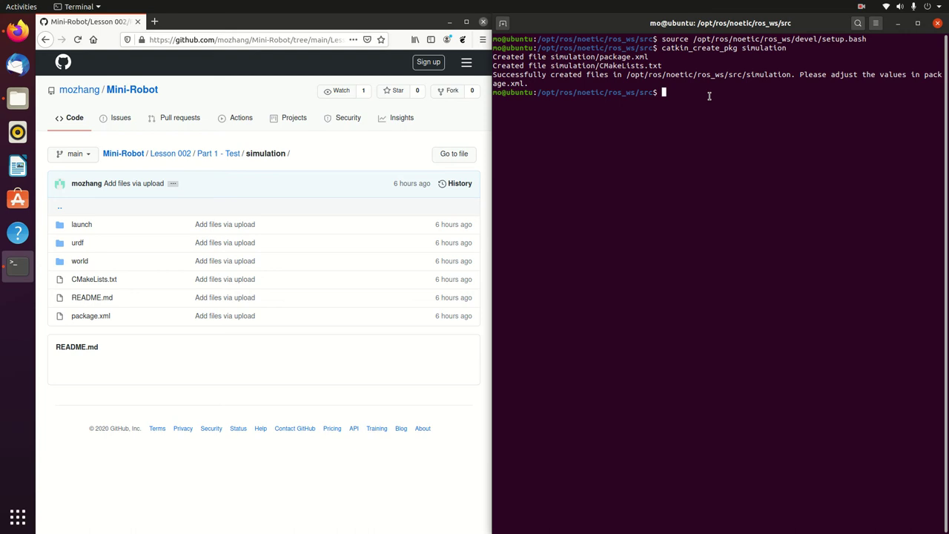
{"action": "type", "text": "sudo apt install subversion"}
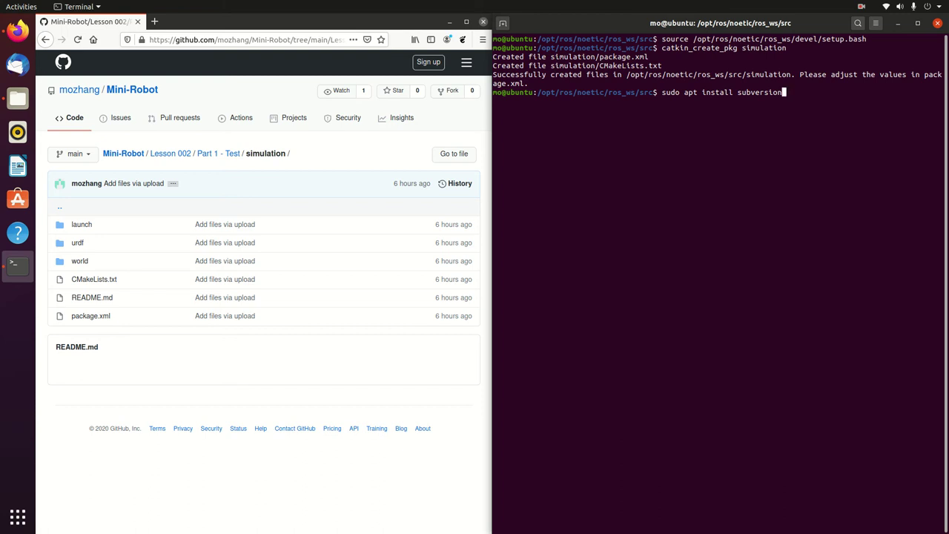
{"action": "key", "text": "Return"}
{"action": "key", "text": "Return"}
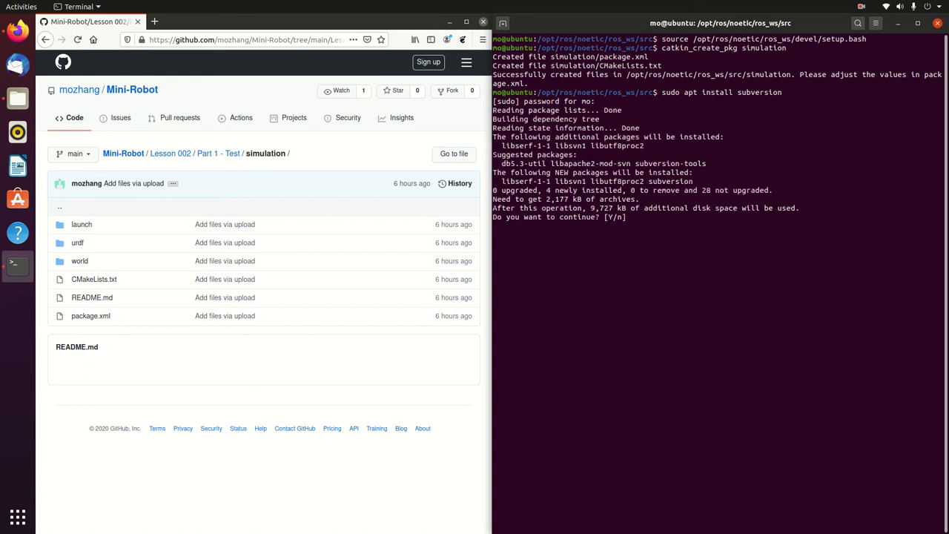
{"action": "type", "text": "y"}
{"action": "key", "text": "Return"}
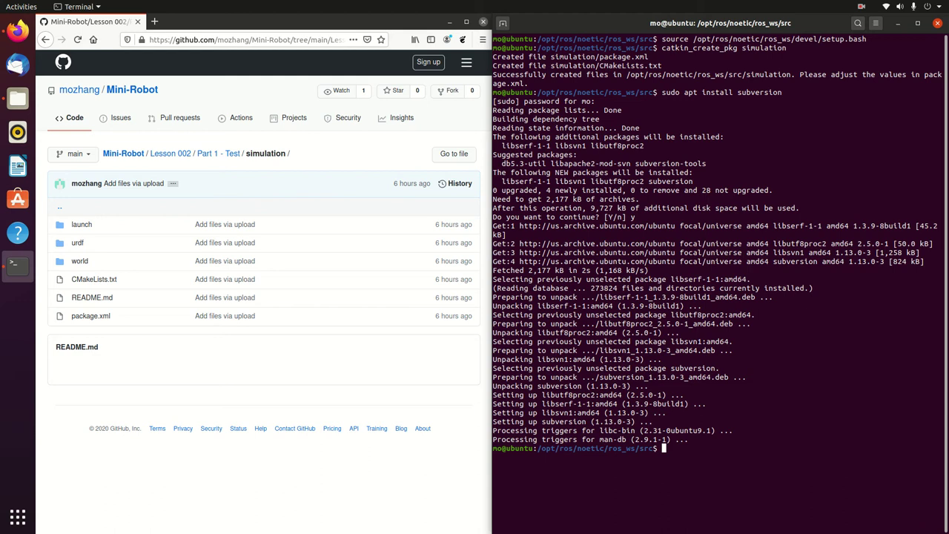
Step: Clear the terminal and change into the simulation directory
{"action": "type", "text": "clear"}
{"action": "key", "text": "Return"}
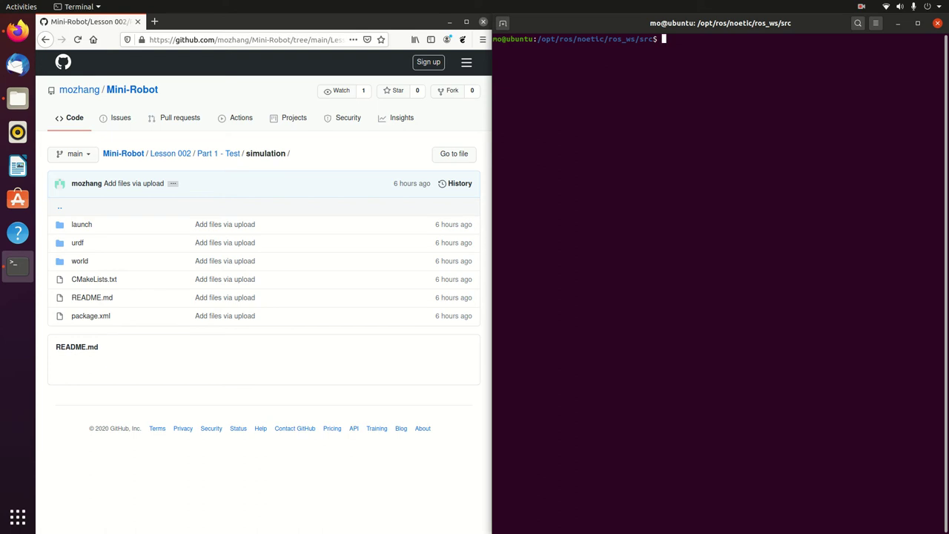
{"action": "type", "text": "cd simulation"}
{"action": "key", "text": "Return"}
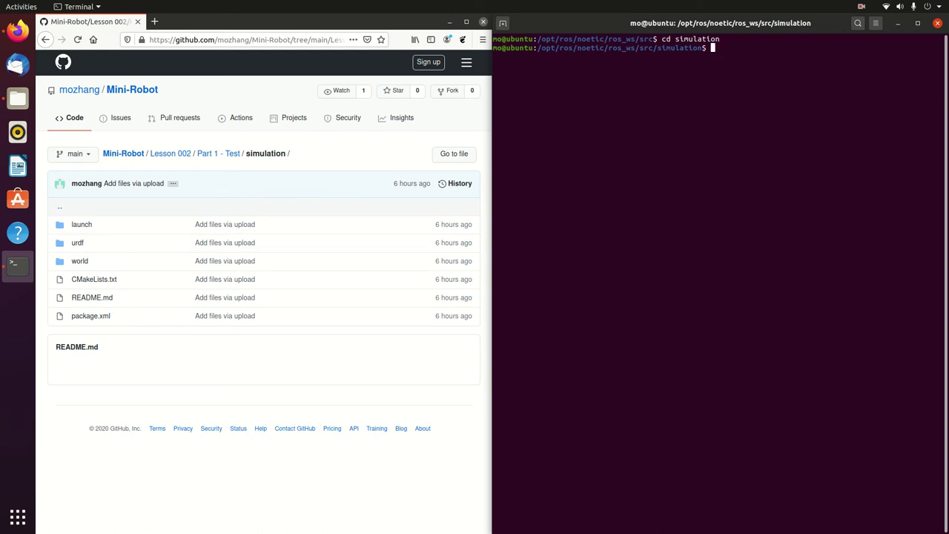
Step: Export trunk/'Lesson 002/Part 1 - Test/simulation/launch' from the Mini-Robot GitHub repository into the simulation directory with svn export
{"action": "type", "text": "svn export https://github.co"}
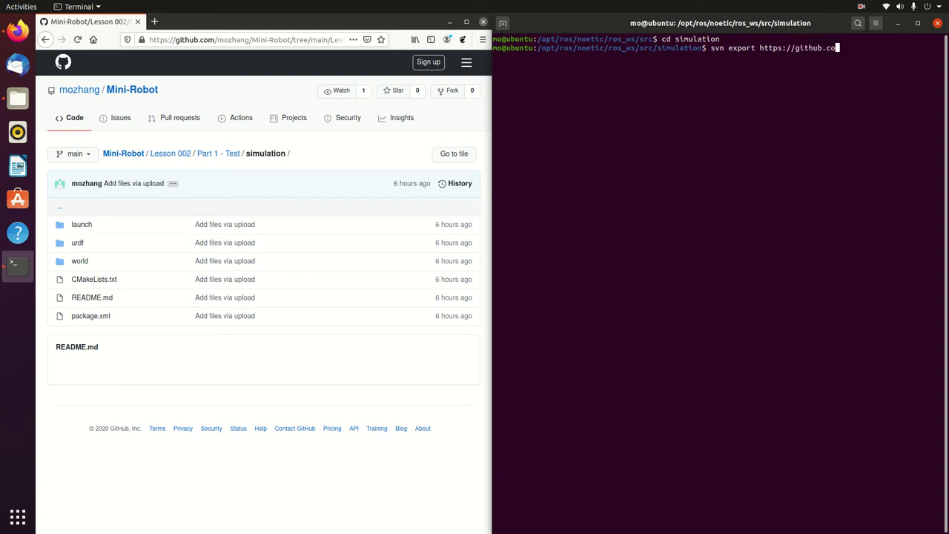
{"action": "type", "text": "m/"}
{"action": "type", "text": "mozhang/Mini-Robot."}
{"action": "type", "text": "git/tru"}
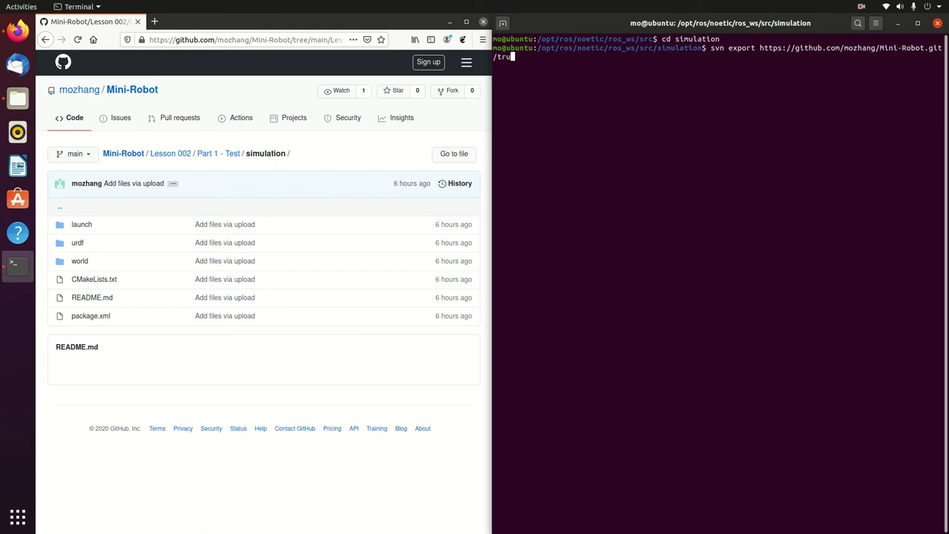
{"action": "type", "text": "nk/"}
{"action": "type", "text": "'Lesson 002/Part 1 - Test/simulation"}
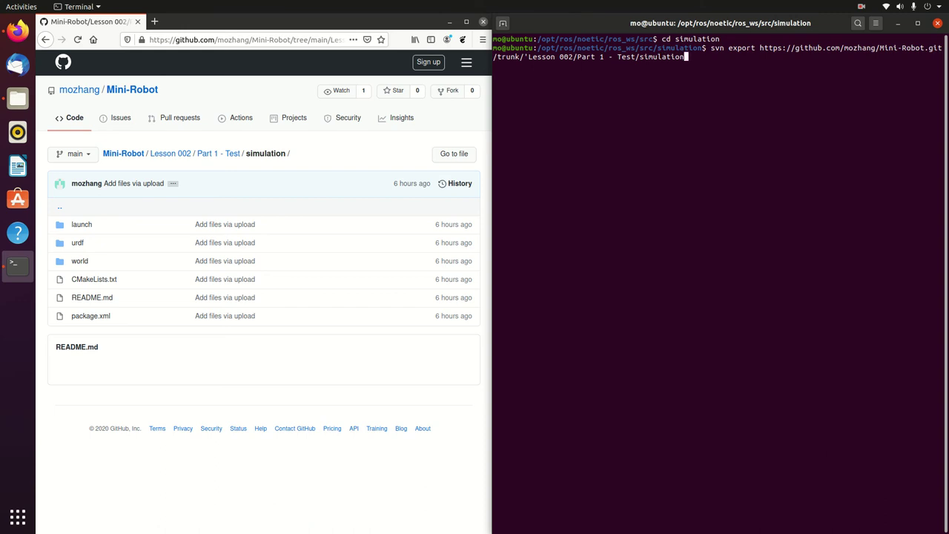
{"action": "type", "text": "/launch'"}
{"action": "key", "text": "Return"}
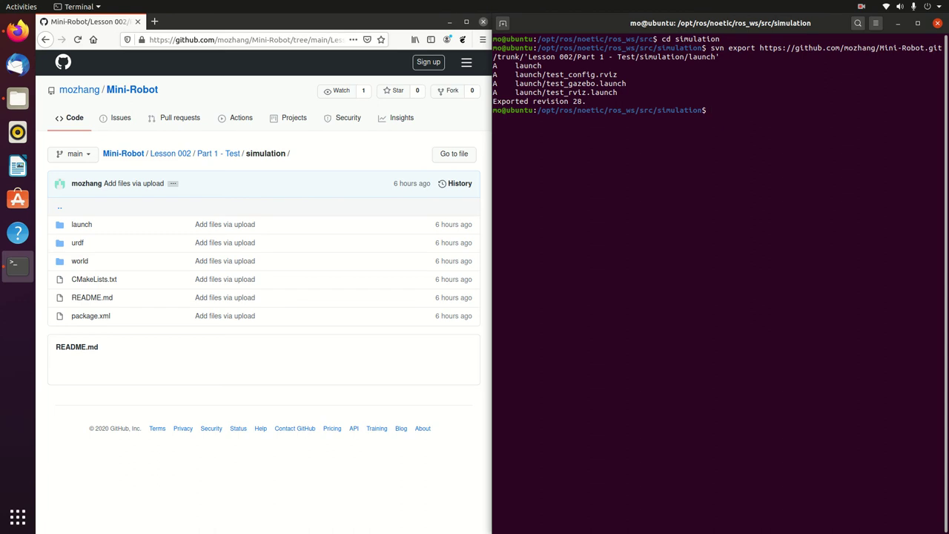
Step: Close the browser, look inside the exported launch folder in the file manager and return to the simulation folder
{"action": "left_click", "coordinate": [483, 22]}
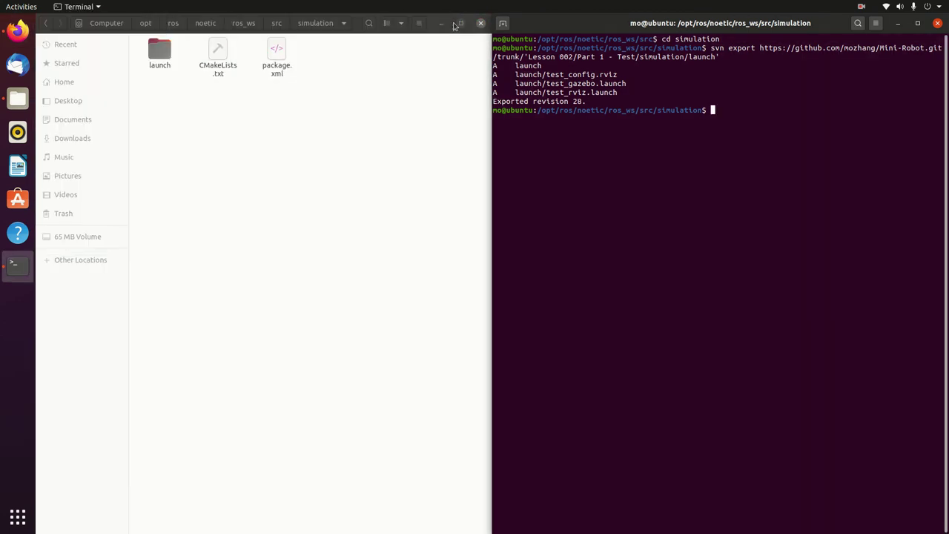
{"action": "left_click", "coordinate": [192, 114]}
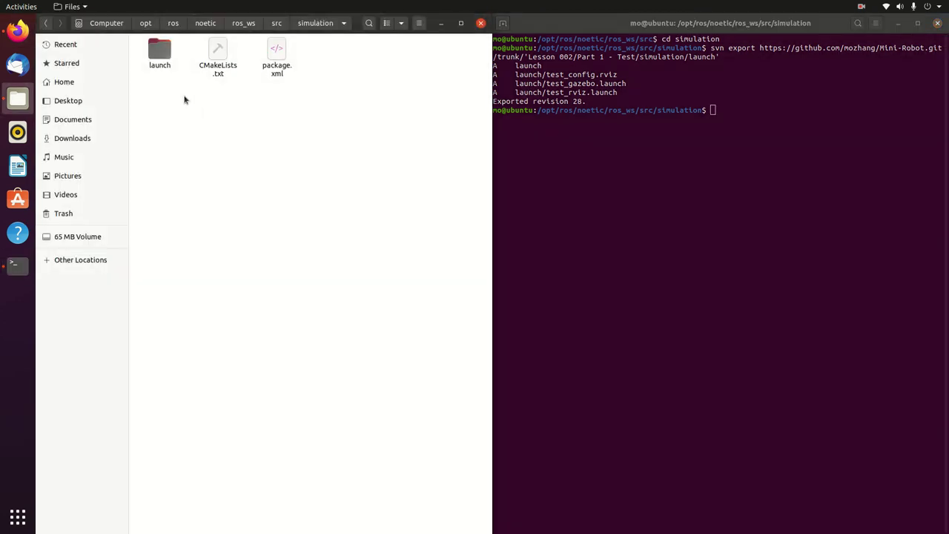
{"action": "left_click", "coordinate": [162, 59]}
{"action": "double_click", "coordinate": [163, 61]}
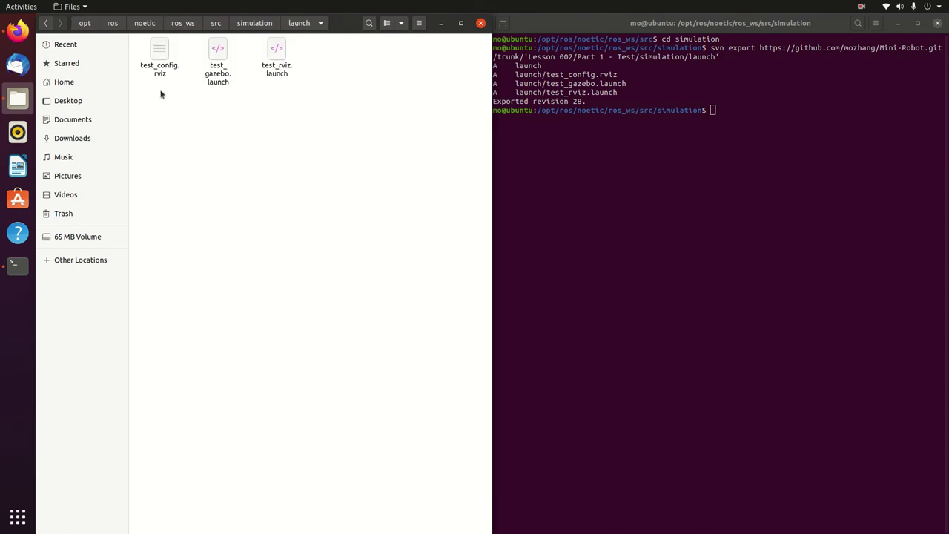
{"action": "left_click", "coordinate": [46, 23]}
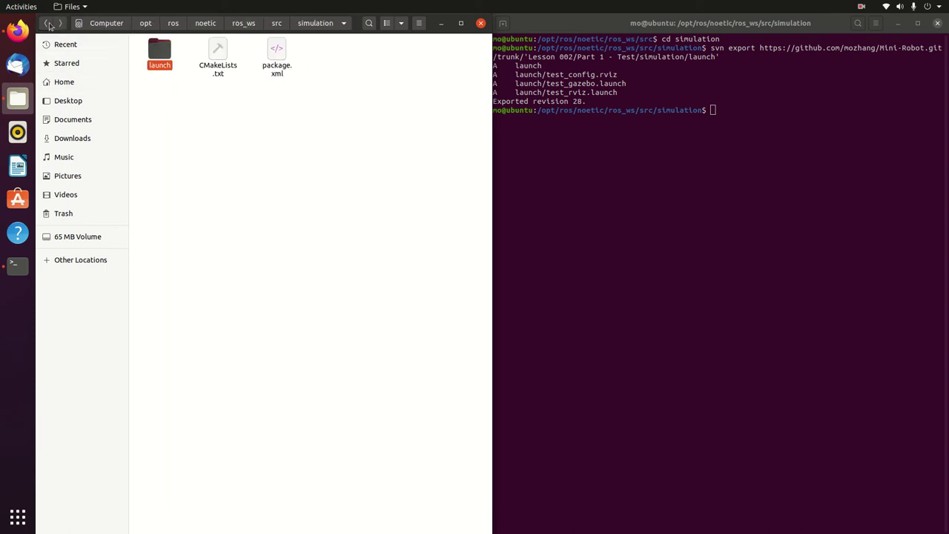
Step: In the terminal, reuse the svn export command to export the repository's simulation/urdf folder
{"action": "left_click", "coordinate": [737, 110]}
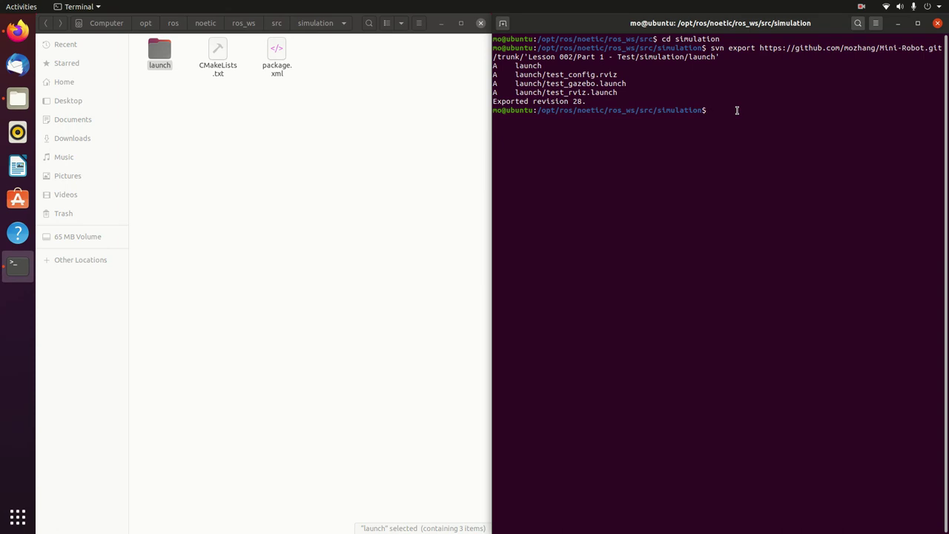
{"action": "key", "text": "Up"}
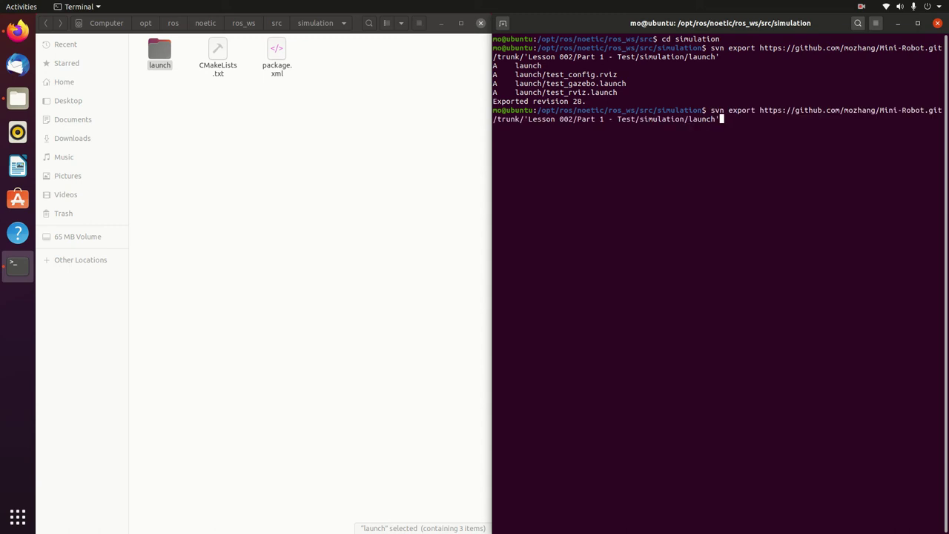
{"action": "key", "text": "Left"}
{"action": "key", "text": "BackSpace"}
{"action": "key", "text": "BackSpace"}
{"action": "key", "text": "BackSpace"}
{"action": "key", "text": "BackSpace"}
{"action": "key", "text": "BackSpace"}
{"action": "key", "text": "BackSpace"}
{"action": "type", "text": "urdf"}
{"action": "key", "text": "Return"}
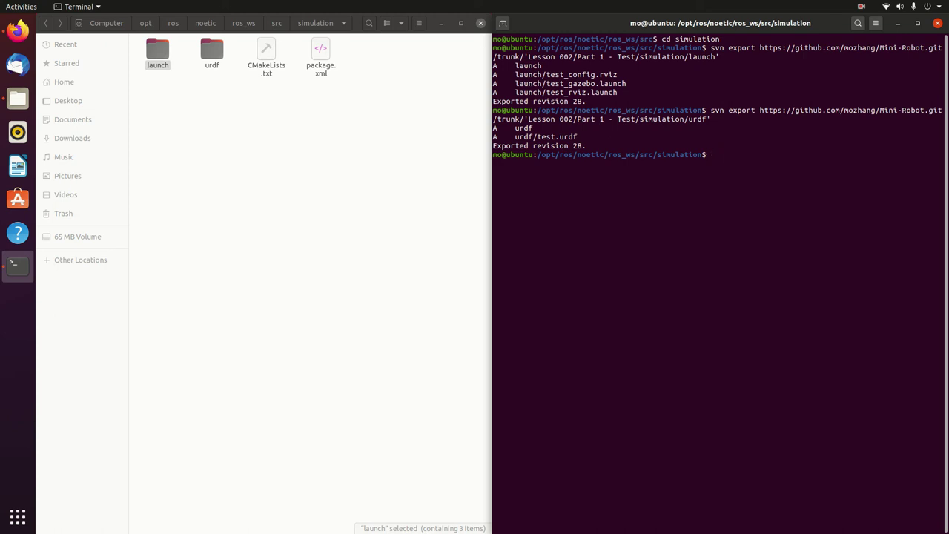
Step: Reuse the svn export command to export the repository's simulation/world folder
{"action": "key", "text": "Up"}
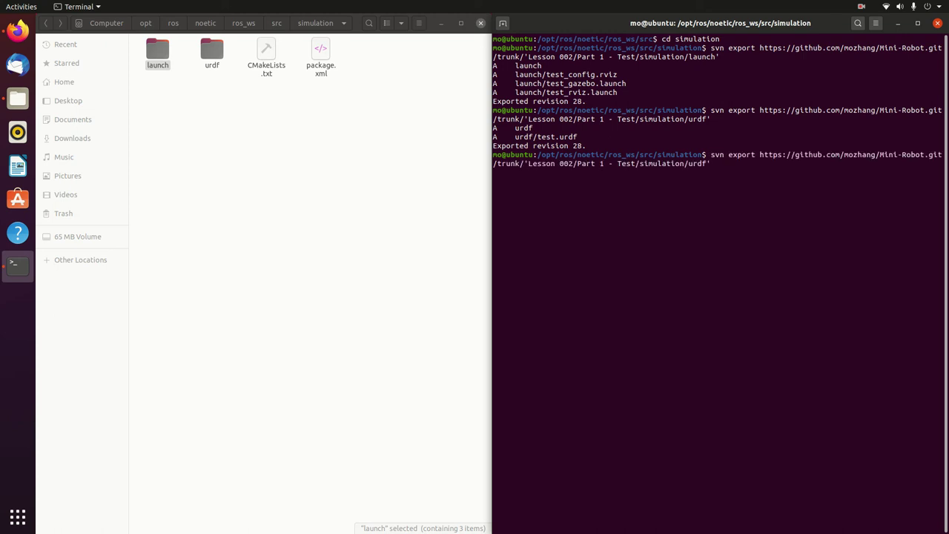
{"action": "key", "text": "Left"}
{"action": "key", "text": "BackSpace"}
{"action": "key", "text": "BackSpace"}
{"action": "key", "text": "BackSpace"}
{"action": "key", "text": "BackSpace"}
{"action": "type", "text": "world"}
{"action": "key", "text": "Return"}
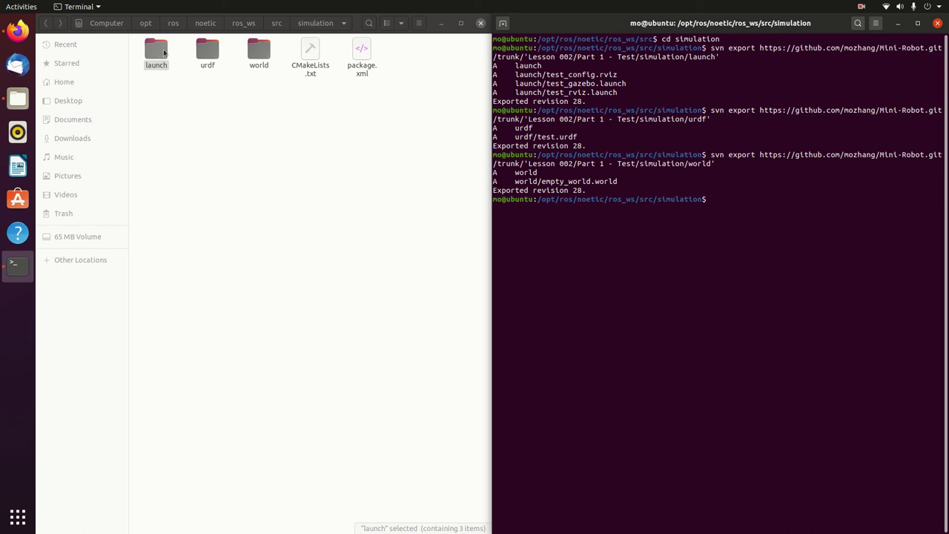
Step: Examine the contents of the exported launch, urdf and world folders in the file manager, then return to the simulation folder
{"action": "double_click", "coordinate": [166, 54]}
{"action": "left_click_drag", "start_coordinate": [268, 108], "coordinate": [169, 50]}
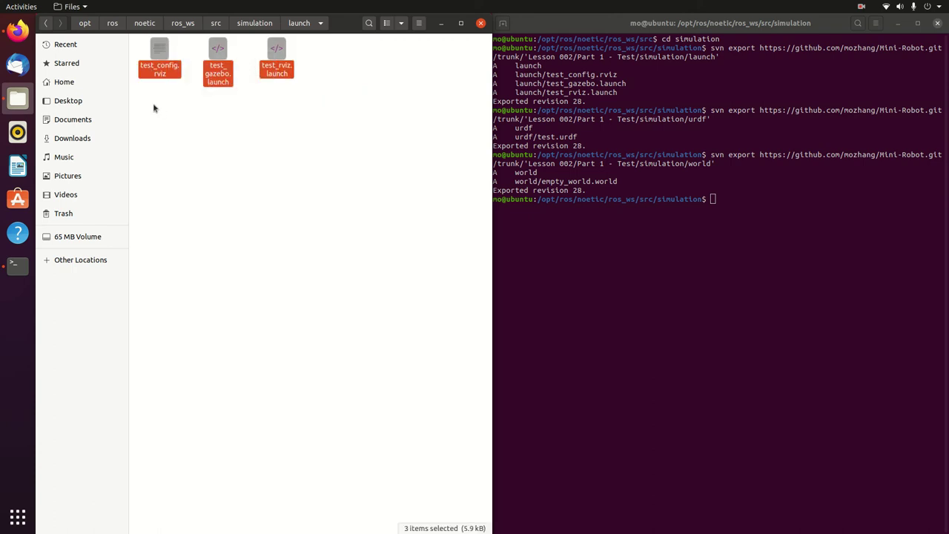
{"action": "left_click", "coordinate": [46, 23]}
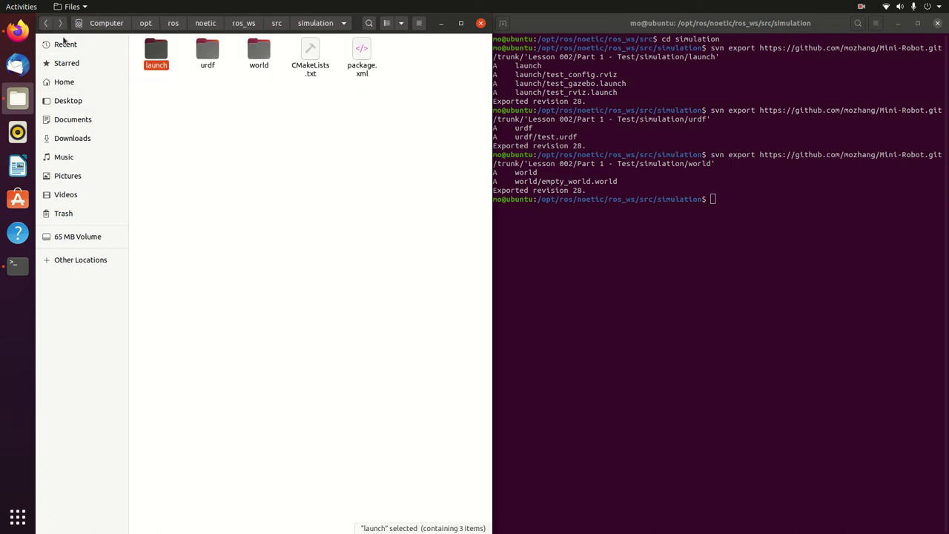
{"action": "double_click", "coordinate": [205, 59]}
{"action": "left_click", "coordinate": [179, 48]}
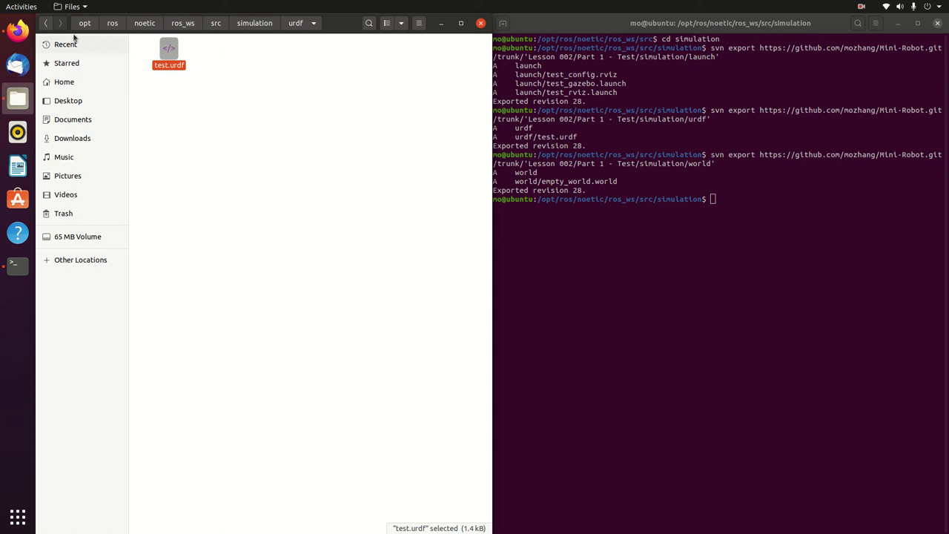
{"action": "left_click", "coordinate": [48, 25]}
{"action": "double_click", "coordinate": [257, 53]}
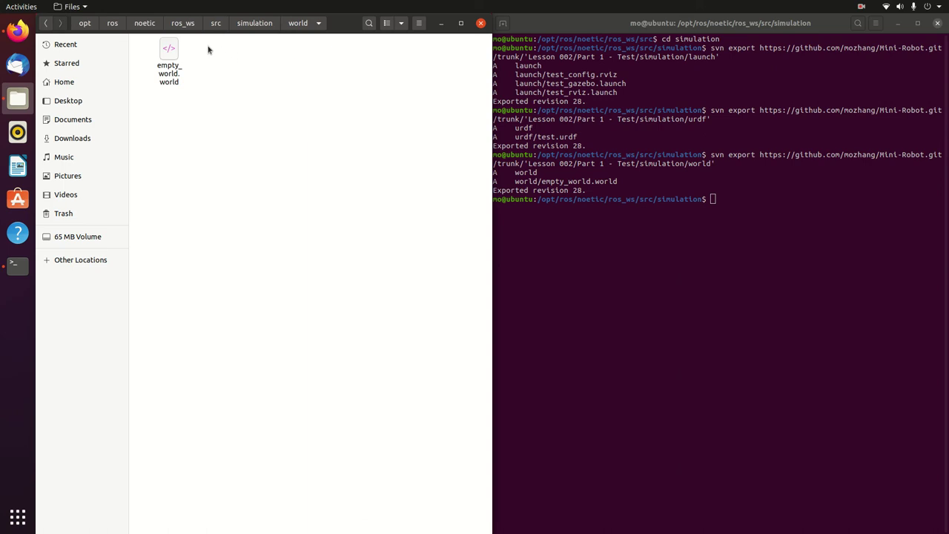
{"action": "left_click", "coordinate": [177, 49]}
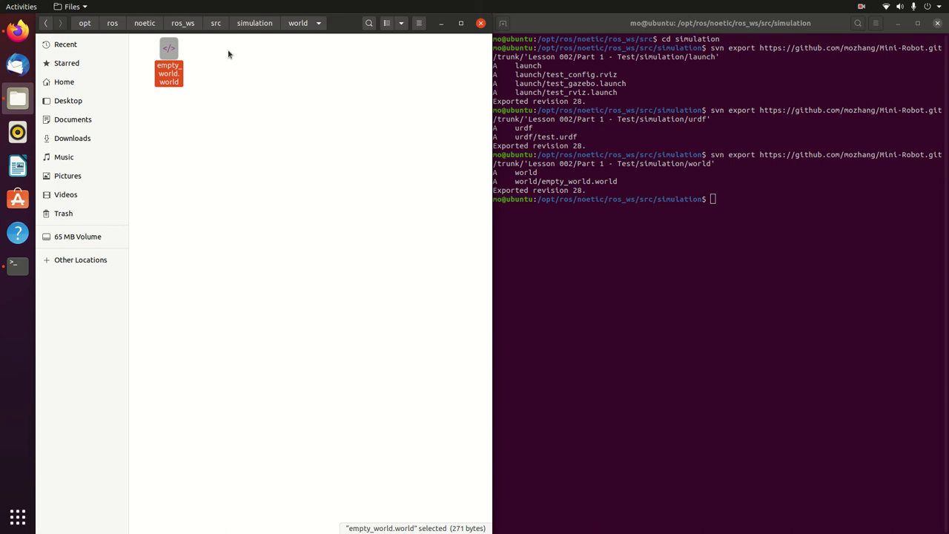
{"action": "left_click", "coordinate": [257, 25]}
{"action": "left_click", "coordinate": [269, 108]}
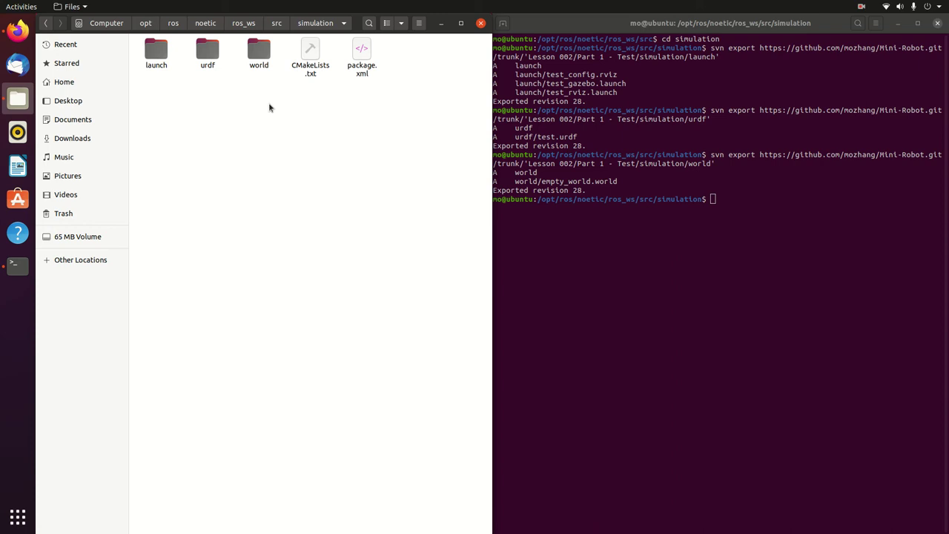
Step: Show the ros_ws workspace folder in the file manager
{"action": "left_click", "coordinate": [44, 25]}
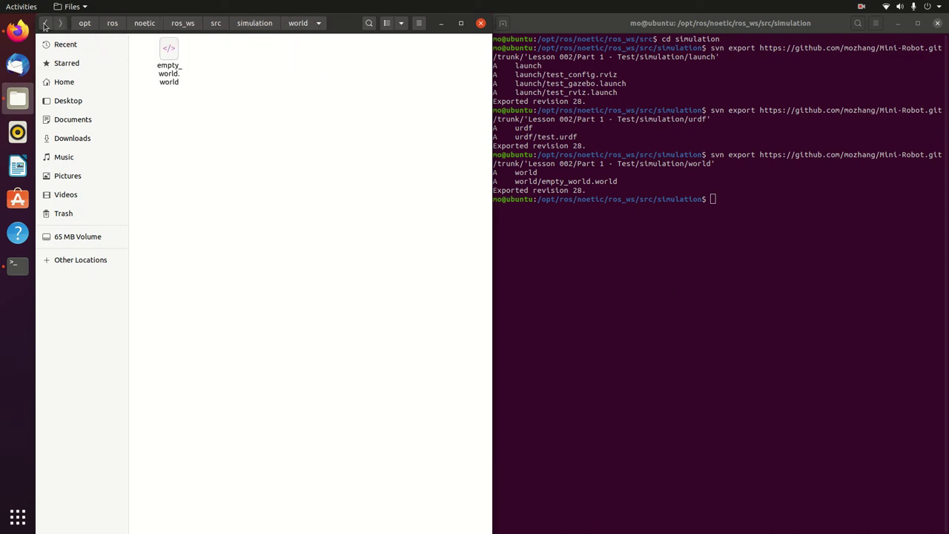
{"action": "left_click", "coordinate": [45, 25]}
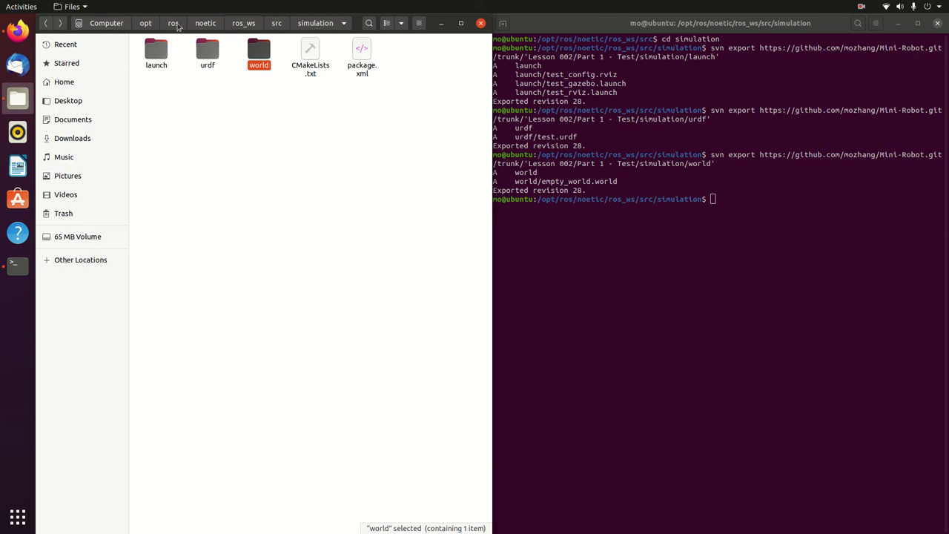
{"action": "left_click", "coordinate": [242, 24]}
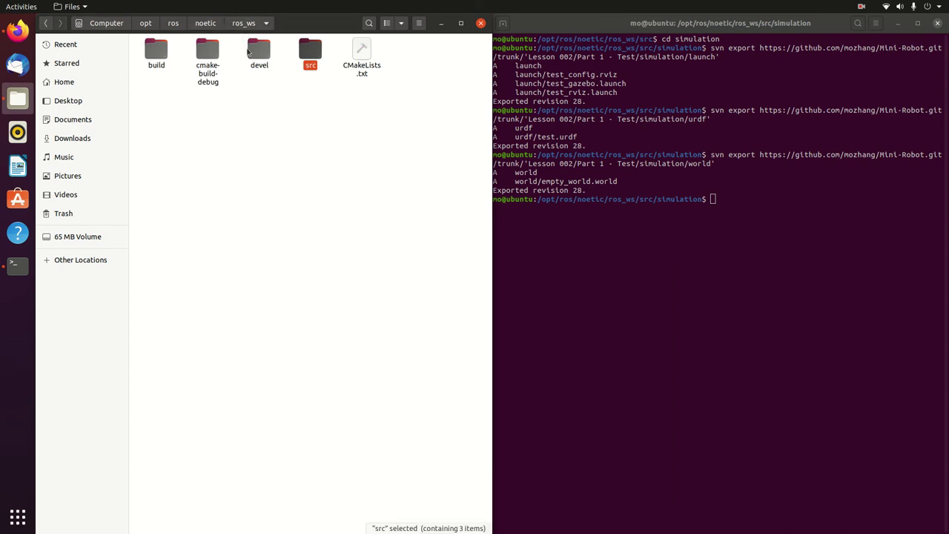
{"action": "left_click", "coordinate": [267, 131]}
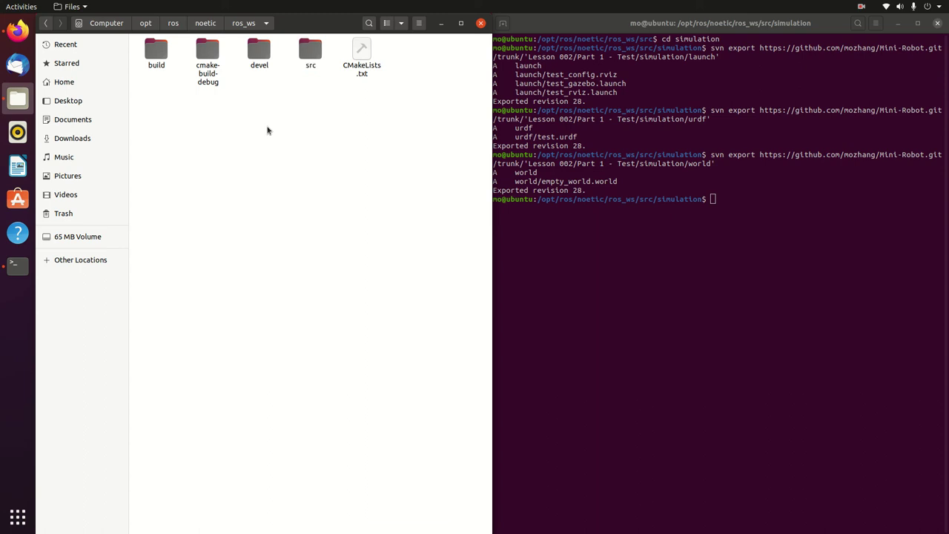
Step: In the terminal, go up two directory levels from simulation to ros_ws
{"action": "left_click", "coordinate": [731, 199]}
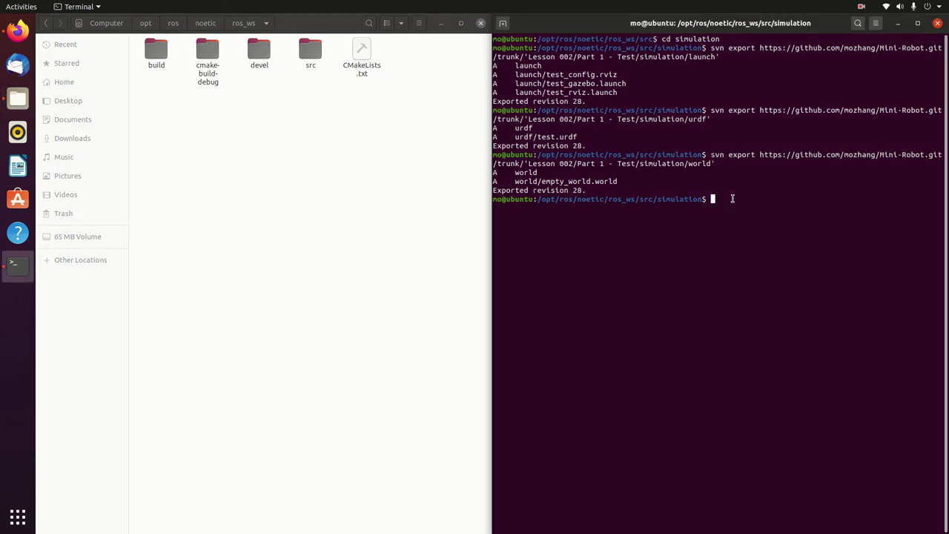
{"action": "type", "text": "cd .."}
{"action": "key", "text": "Return"}
{"action": "type", "text": "cd .."}
{"action": "key", "text": "Return"}
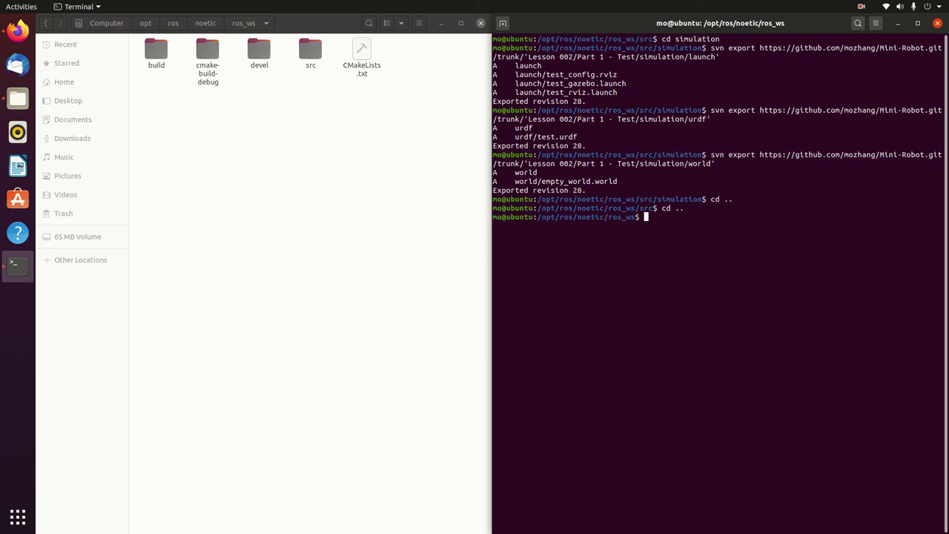
Step: Launch test_rviz.launch from the simulation package with roslaunch
{"action": "type", "text": "roslaunch simu"}
{"action": "type", "text": "tion"}
{"action": "type", "text": "test_rviz.launch"}
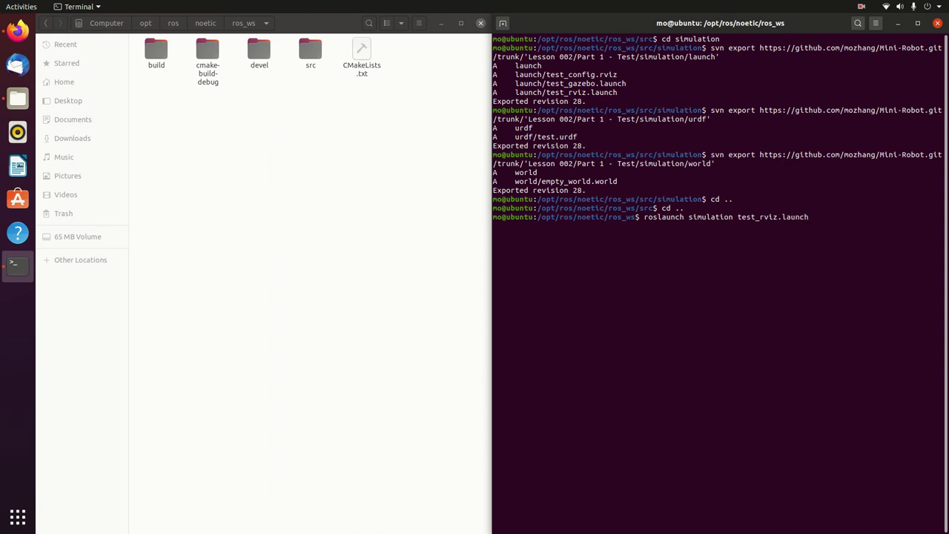
{"action": "key", "text": "Return"}
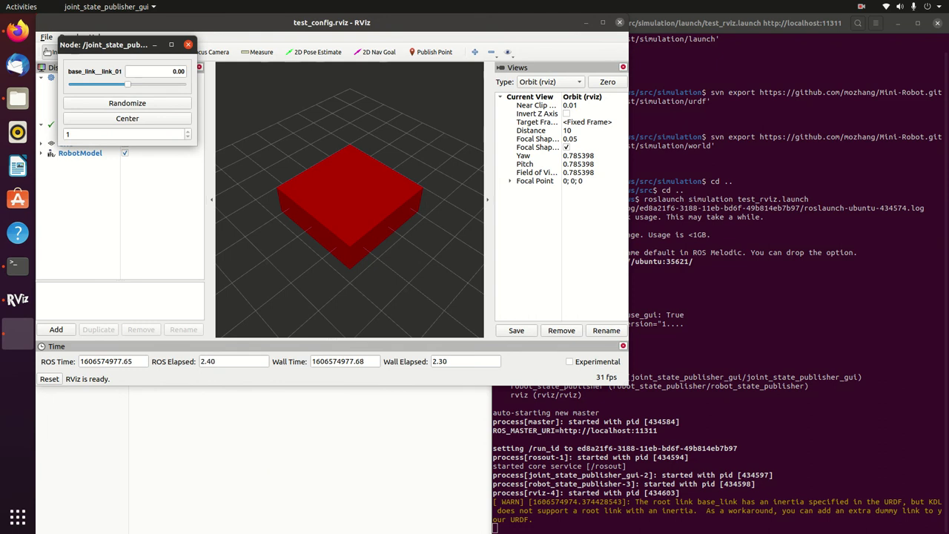
Step: Move the RViz window clear of the joint state publisher window and examine the red box model from several angles
{"action": "left_click_drag", "start_coordinate": [274, 24], "coordinate": [512, 70]}
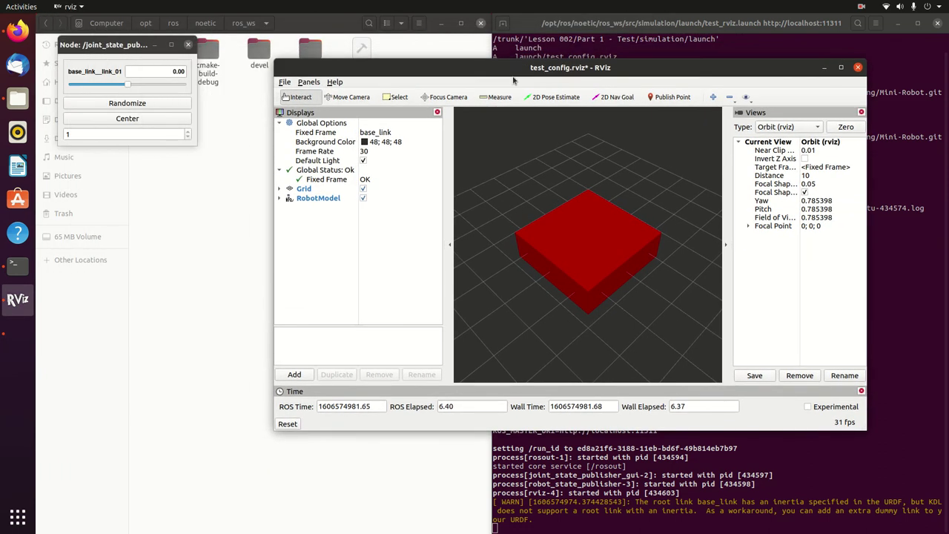
{"action": "left_click_drag", "start_coordinate": [616, 295], "coordinate": [642, 292]}
{"action": "scroll", "coordinate": [617, 290], "scroll_direction": "down", "scroll_amount": 1}
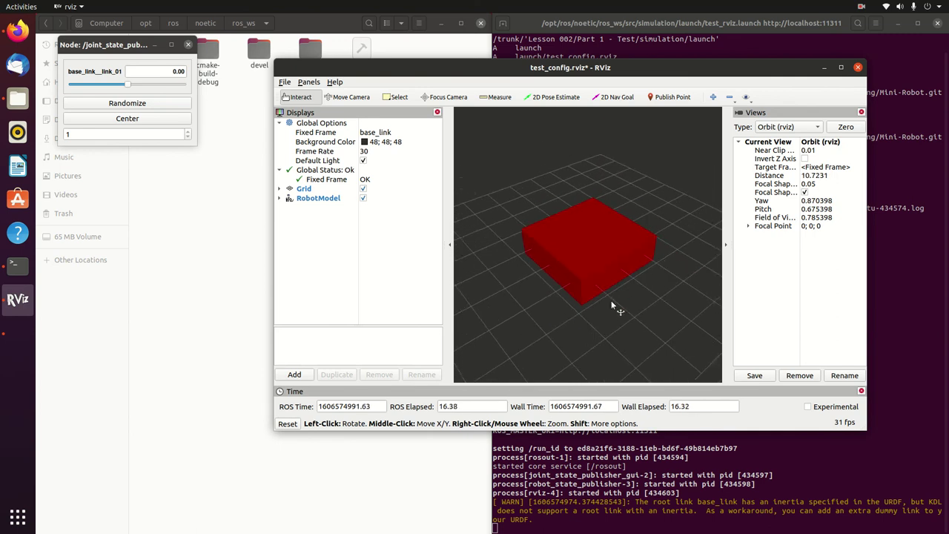
{"action": "left_click_drag", "start_coordinate": [611, 300], "coordinate": [624, 263]}
{"action": "middle_click_drag", "start_coordinate": [625, 265], "coordinate": [597, 282]}
{"action": "left_click_drag", "start_coordinate": [597, 282], "coordinate": [598, 321]}
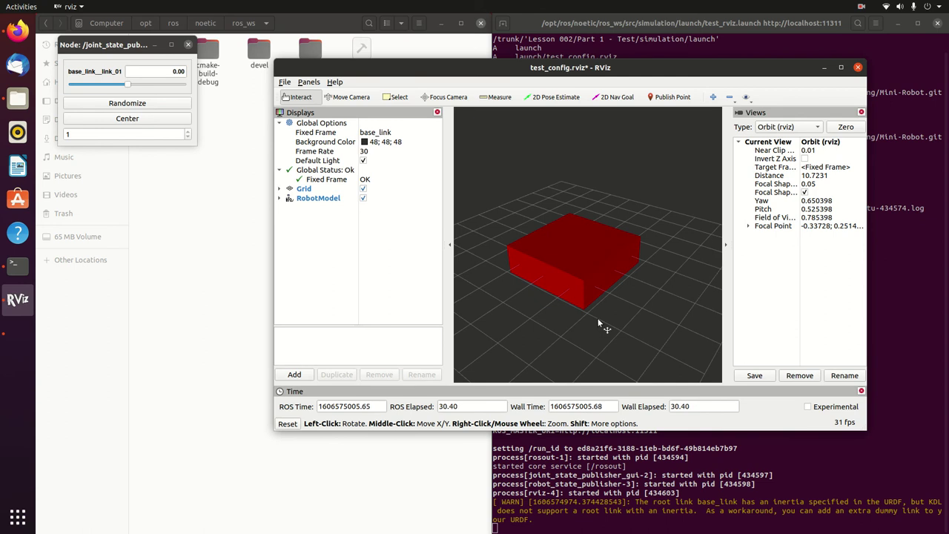
Step: Stop the running RViz launch in the terminal and clear the terminal output
{"action": "left_click", "coordinate": [634, 487]}
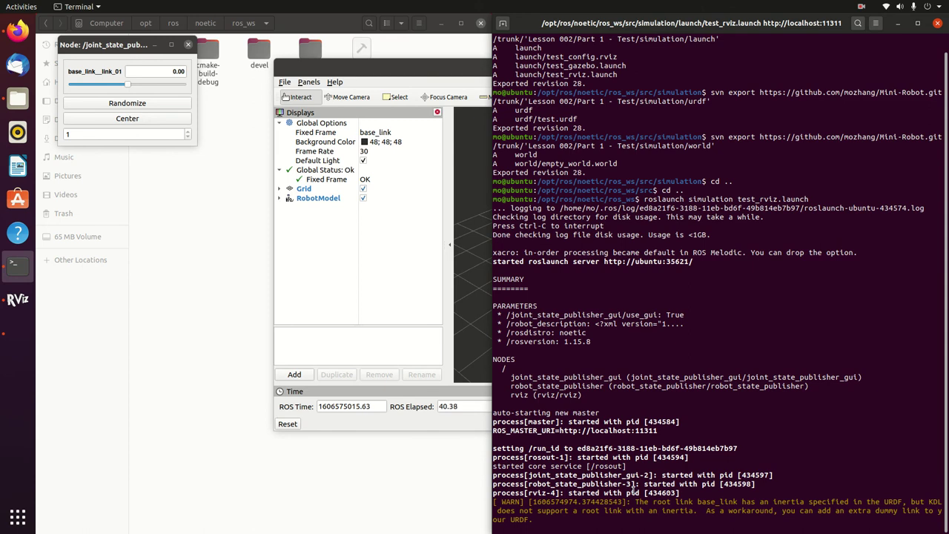
{"action": "key", "text": "ctrl+c"}
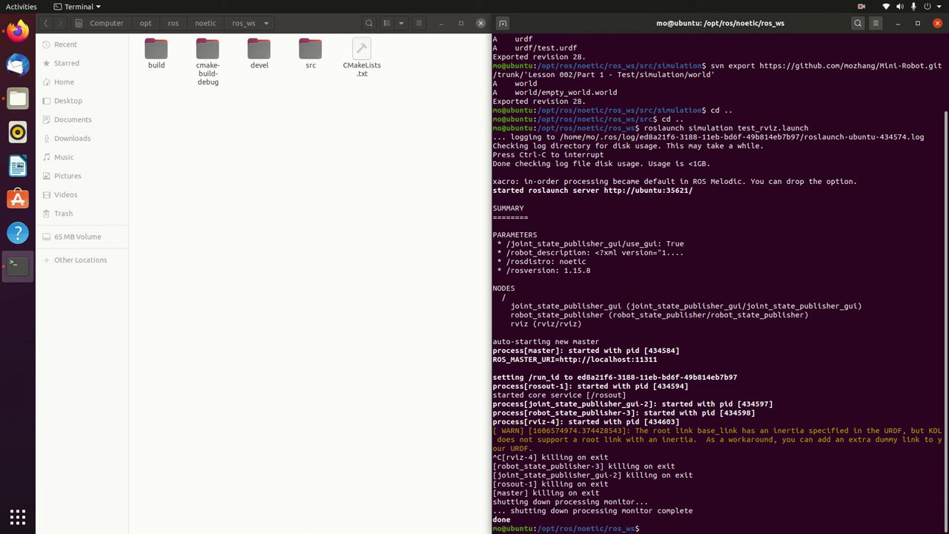
{"action": "type", "text": "clear"}
{"action": "key", "text": "Return"}
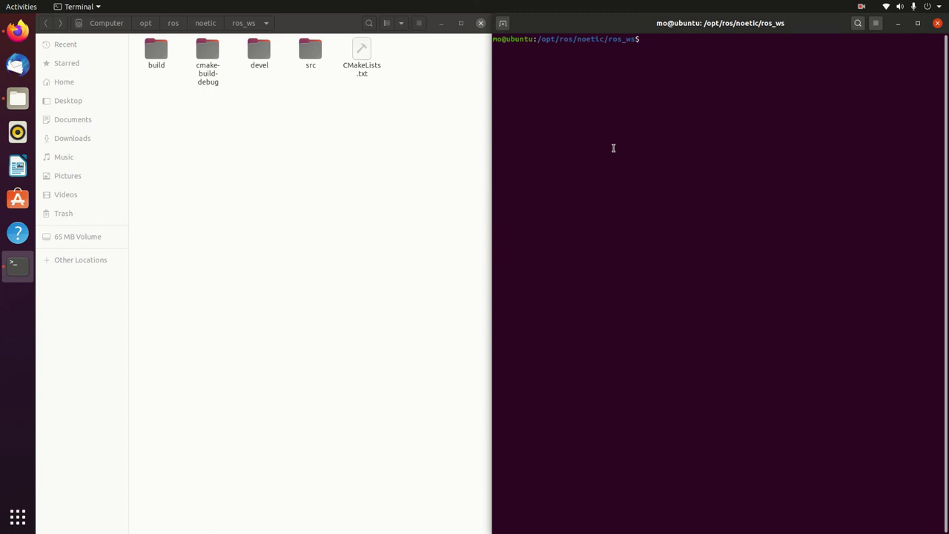
Step: Launch test_gazebo.launch from the simulation package with roslaunch
{"action": "type", "text": "roslaunch simulation test_gazebo.launch"}
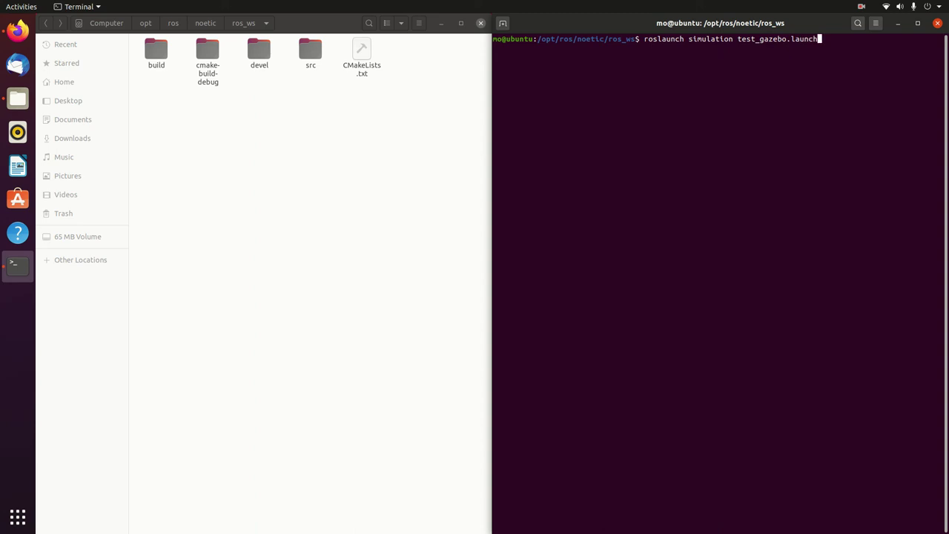
{"action": "key", "text": "Return"}
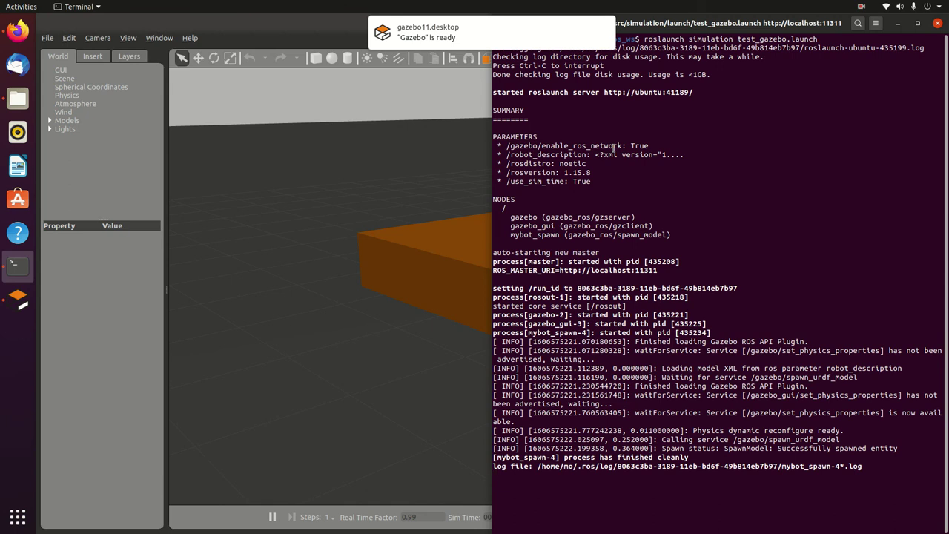
Step: Examine the orange box in Gazebo from several angles and inspect the properties of the test model's base_link
{"action": "left_click", "coordinate": [409, 332]}
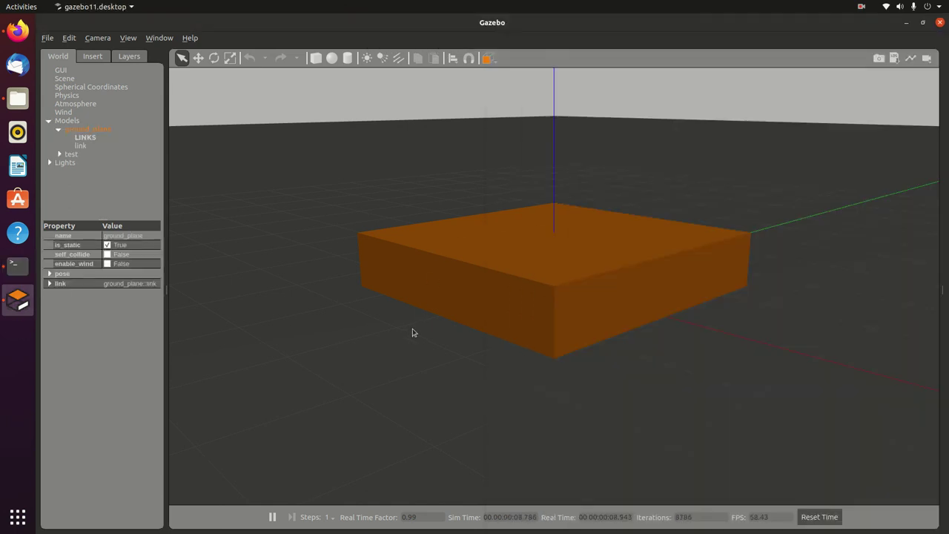
{"action": "mouse_move", "coordinate": [513, 250]}
{"action": "middle_mouse_down"}
{"action": "mouse_move", "coordinate": [511, 286]}
{"action": "mouse_move", "coordinate": [466, 260]}
{"action": "mouse_move", "coordinate": [464, 235]}
{"action": "mouse_move", "coordinate": [491, 235]}
{"action": "mouse_move", "coordinate": [498, 262]}
{"action": "mouse_move", "coordinate": [542, 280]}
{"action": "middle_mouse_up"}
{"action": "scroll", "coordinate": [542, 280], "scroll_direction": "down", "scroll_amount": 4}
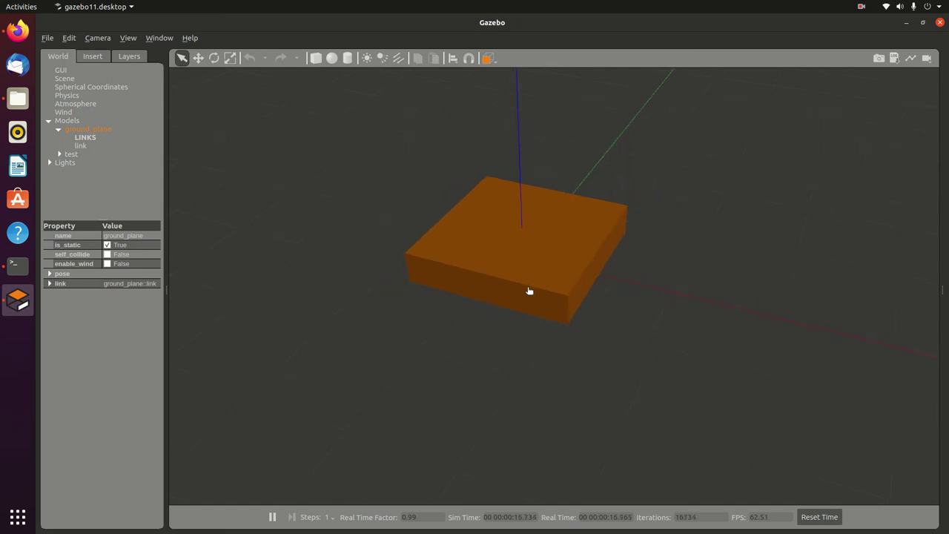
{"action": "mouse_move", "coordinate": [525, 297]}
{"action": "middle_mouse_down"}
{"action": "mouse_move", "coordinate": [515, 274]}
{"action": "mouse_move", "coordinate": [544, 319]}
{"action": "mouse_move", "coordinate": [547, 260]}
{"action": "mouse_move", "coordinate": [695, 273]}
{"action": "mouse_move", "coordinate": [496, 290]}
{"action": "mouse_move", "coordinate": [521, 289]}
{"action": "mouse_move", "coordinate": [492, 252]}
{"action": "mouse_move", "coordinate": [462, 256]}
{"action": "mouse_move", "coordinate": [487, 250]}
{"action": "mouse_move", "coordinate": [507, 193]}
{"action": "mouse_move", "coordinate": [466, 249]}
{"action": "middle_mouse_up"}
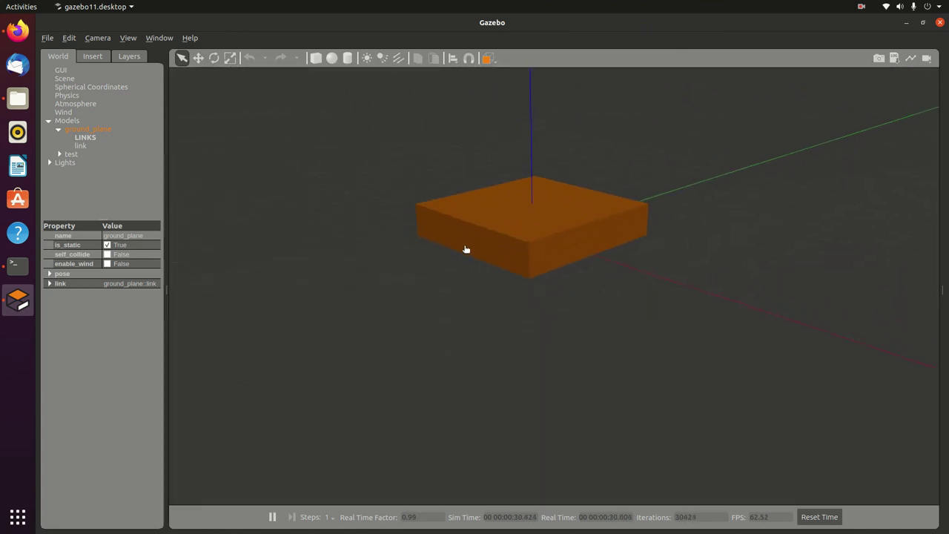
{"action": "left_click", "coordinate": [59, 154]}
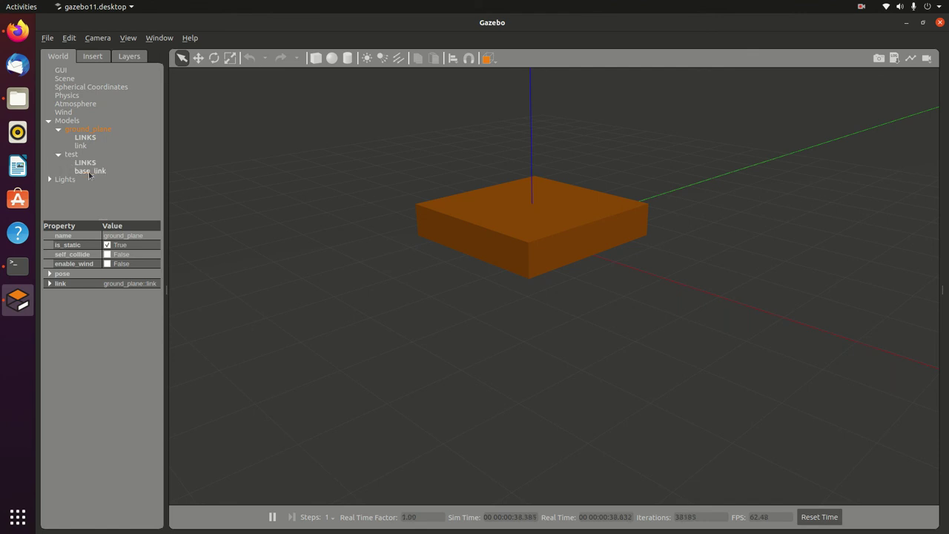
{"action": "left_click", "coordinate": [89, 172]}
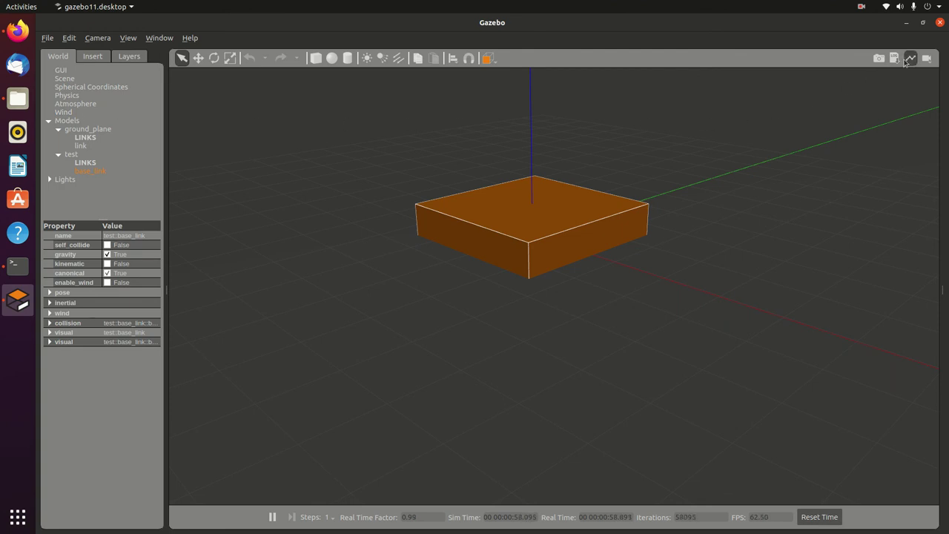
Step: Stop the running Gazebo launch in the terminal and force-kill any leftover server process with killall -9 gzserver
{"action": "left_click", "coordinate": [922, 24]}
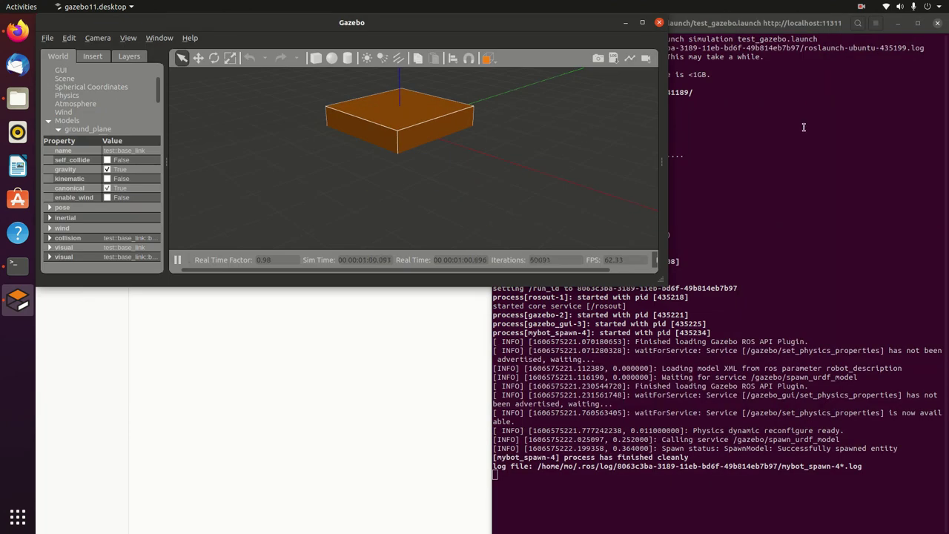
{"action": "left_click", "coordinate": [620, 484]}
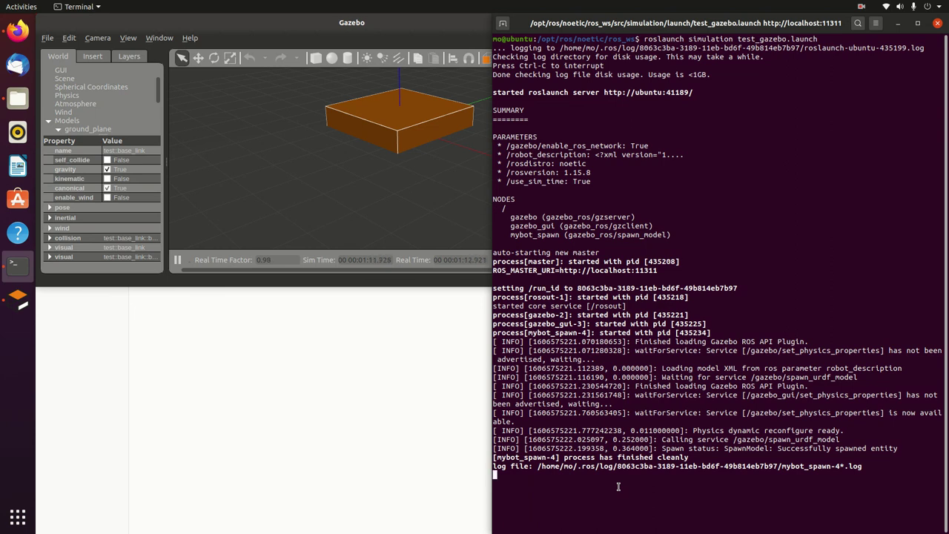
{"action": "key", "text": "ctrl+c"}
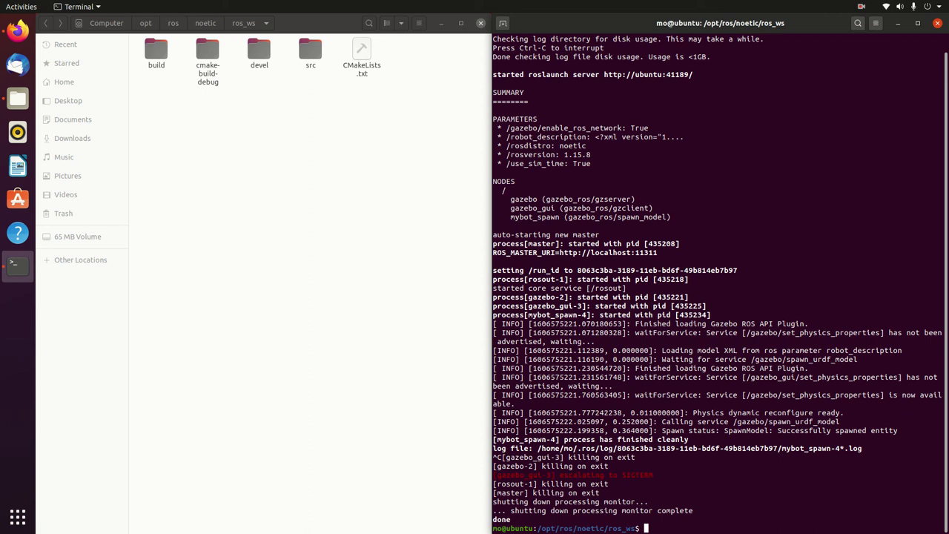
{"action": "type", "text": "killall -9 gzserver"}
{"action": "key", "text": "Return"}
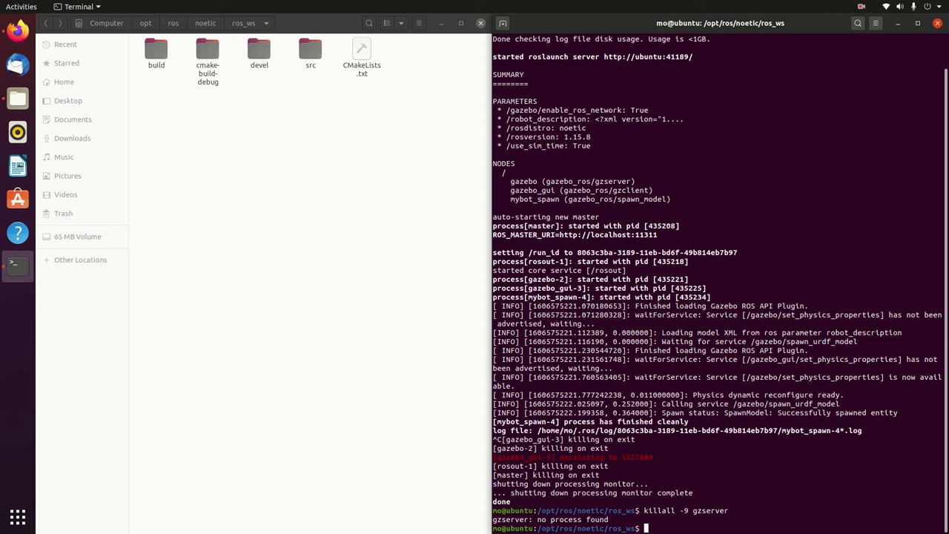
{"action": "left_click", "coordinate": [863, 6]}
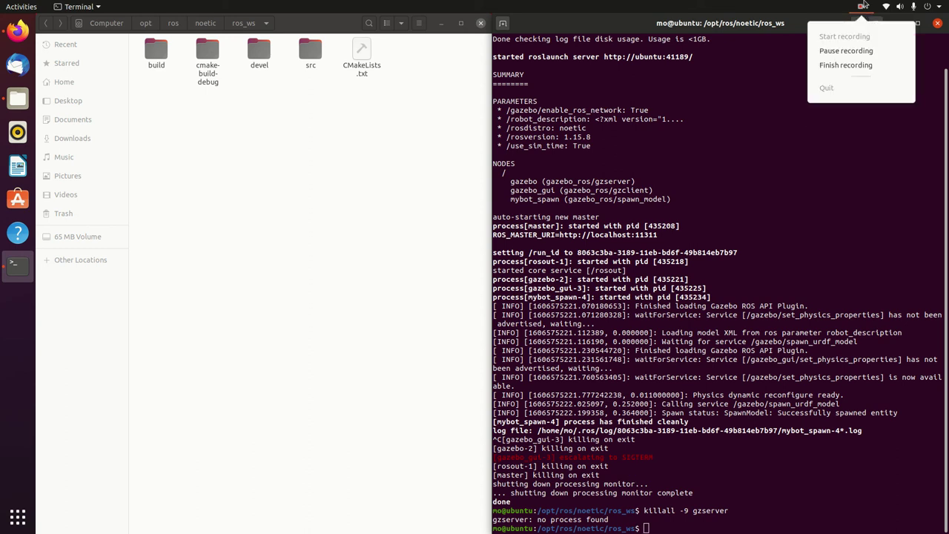